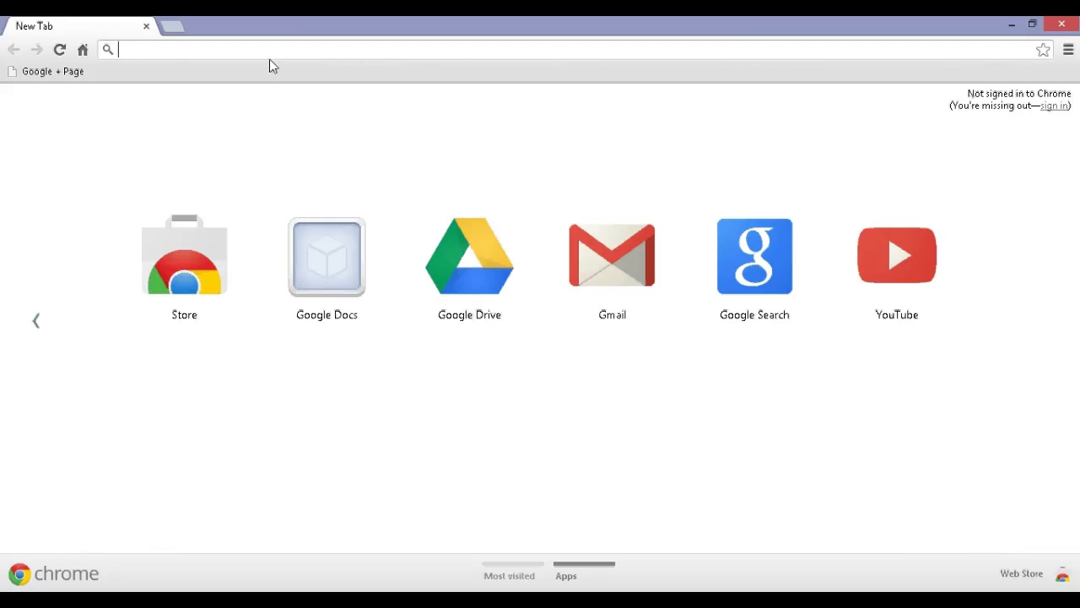
pyautogui.write('www.hp.com')
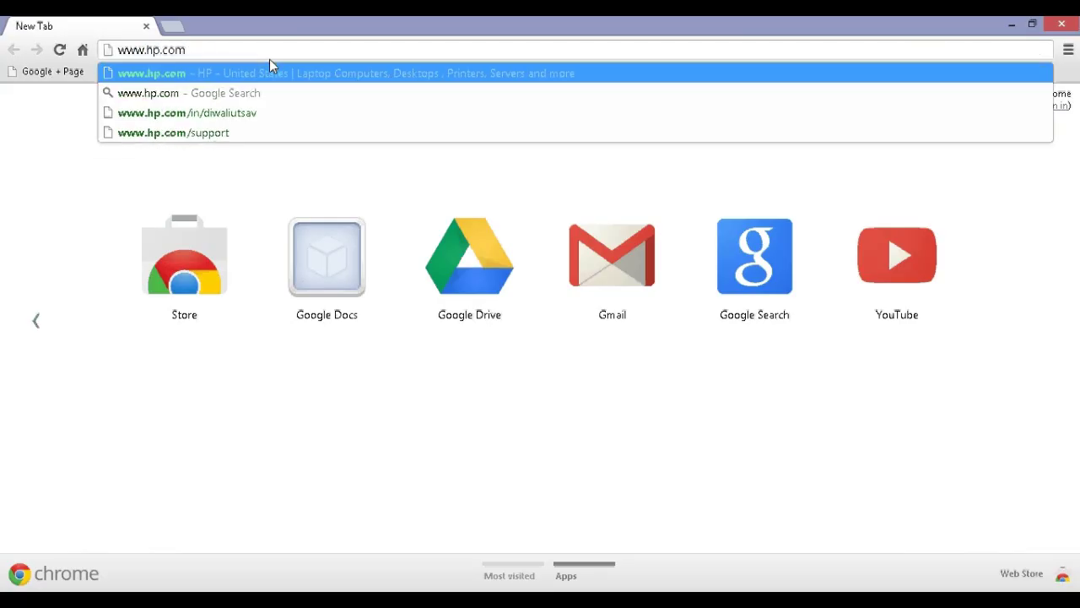
pyautogui.press('Return')
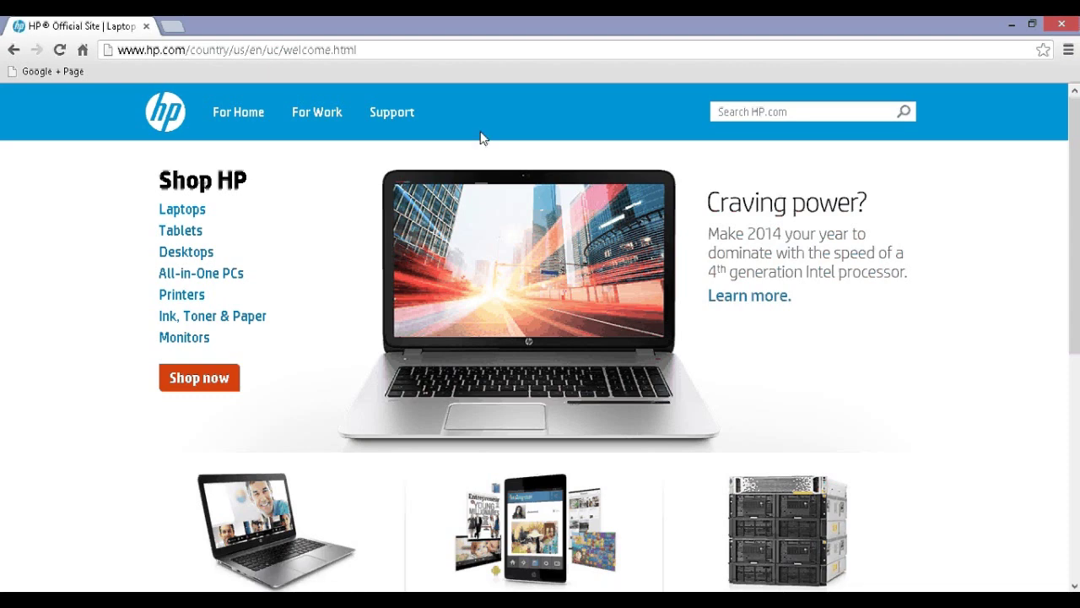
pyautogui.scroll(-2, 922, 336)
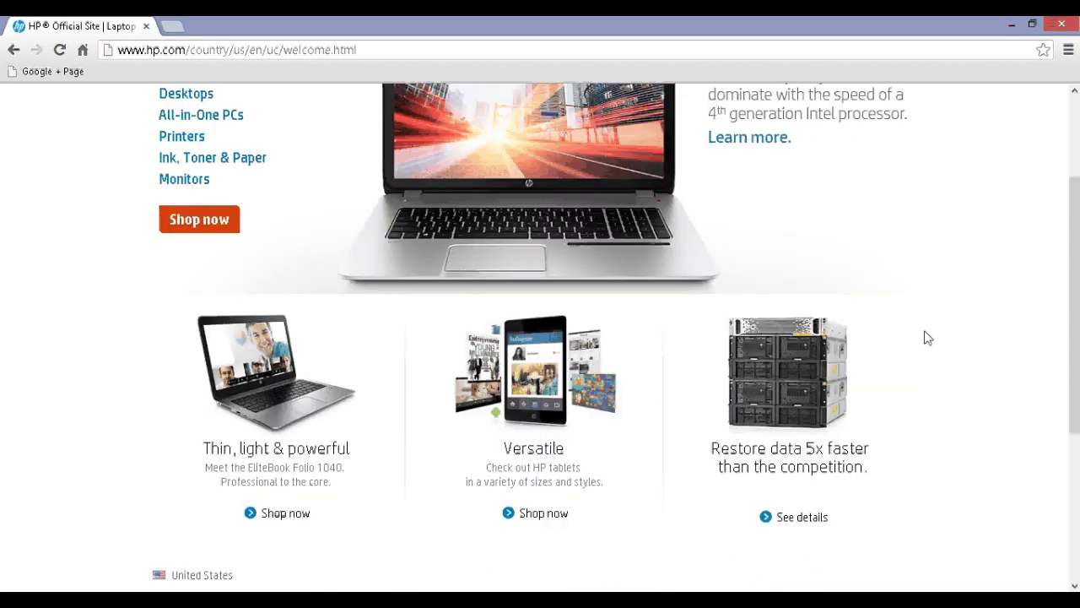
pyautogui.scroll(-3, 928, 337)
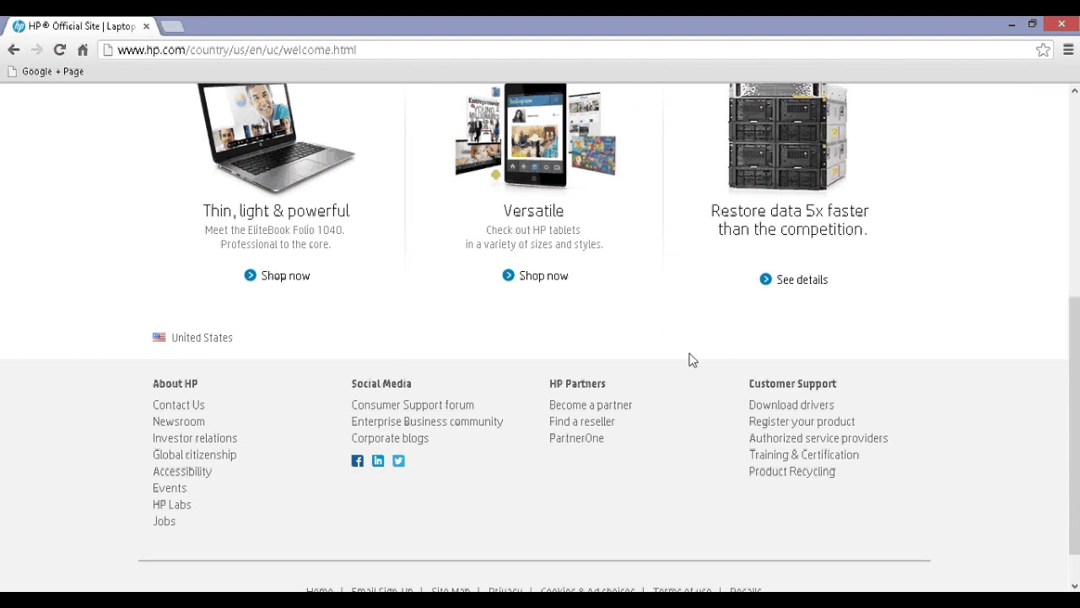
pyautogui.click(164, 523)
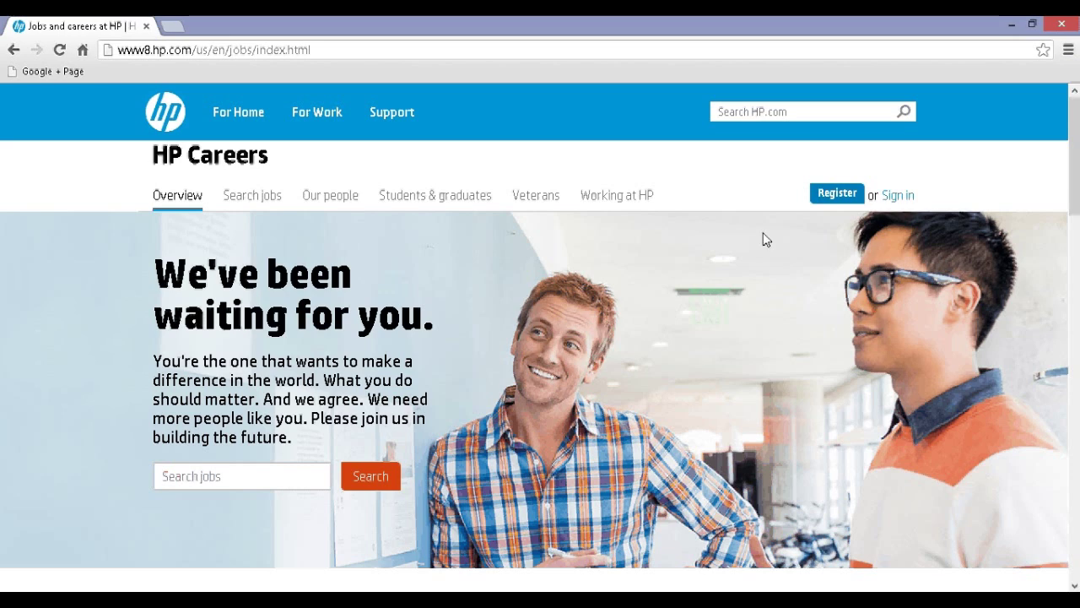
# Step: Open the registration from the HP Careers page and choose to create an account as a new user
pyautogui.click(817, 204)
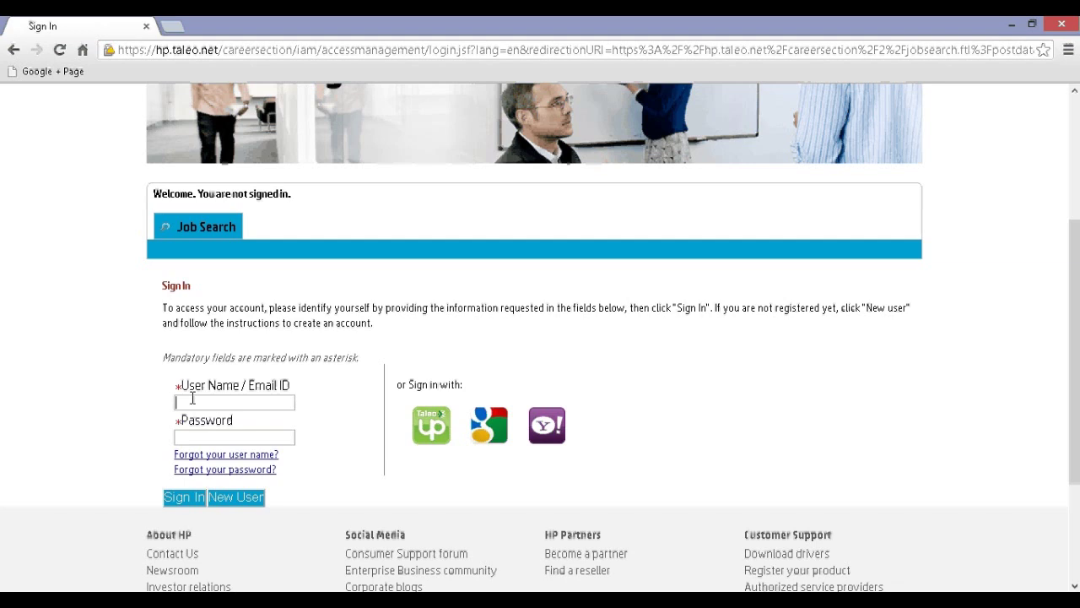
pyautogui.click(190, 433)
pyautogui.click(230, 501)
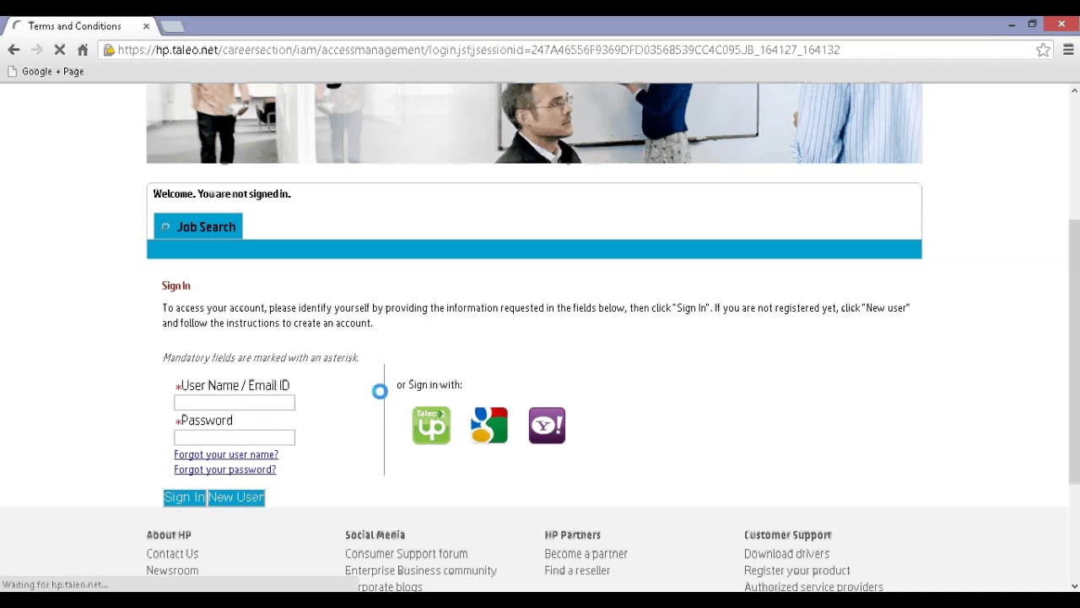
# Step: Read through the English Terms and Conditions to the end and agree to them
pyautogui.scroll(-3, 380, 391)
pyautogui.scroll(-2, 4, 297)
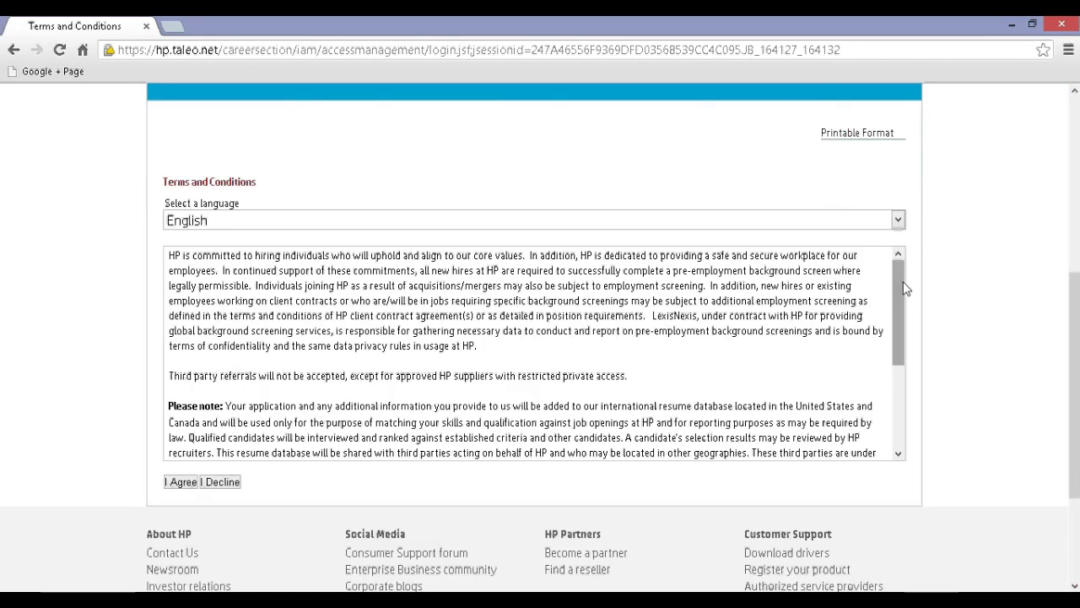
pyautogui.moveTo(905, 288); pyautogui.dragTo(897, 387)
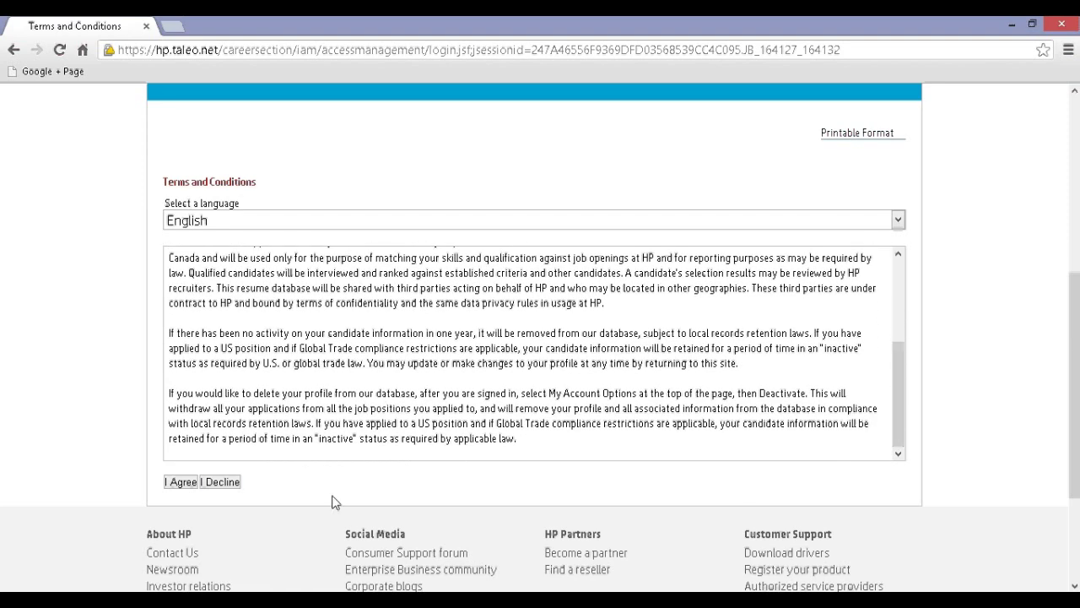
pyautogui.click(181, 482)
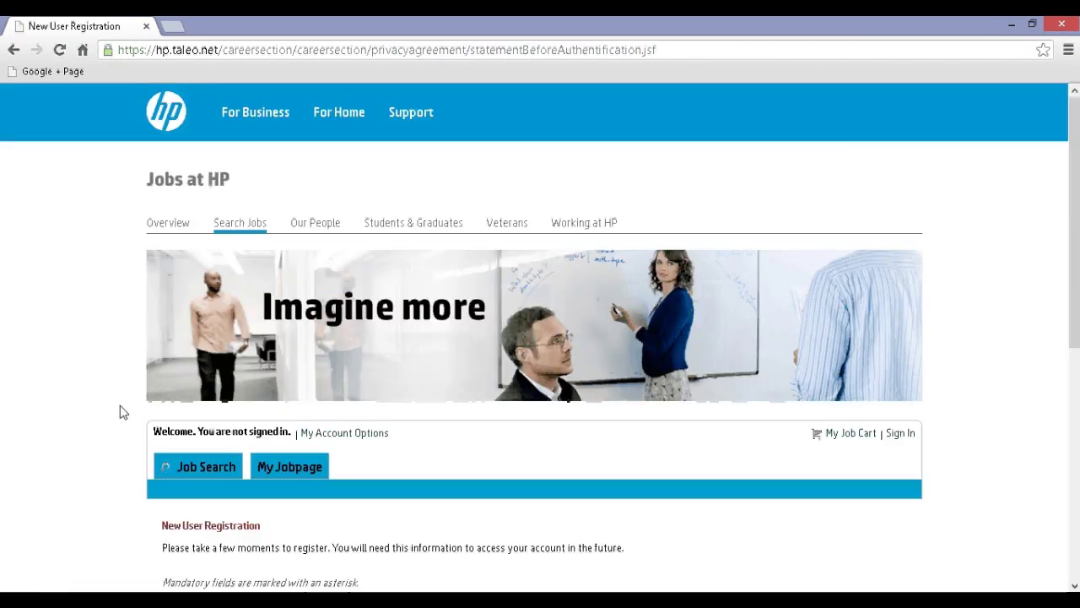
# Step: Fill in the New User Registration form with the email ID and account password, repeat both, and register
pyautogui.scroll(-2, 1054, 344)
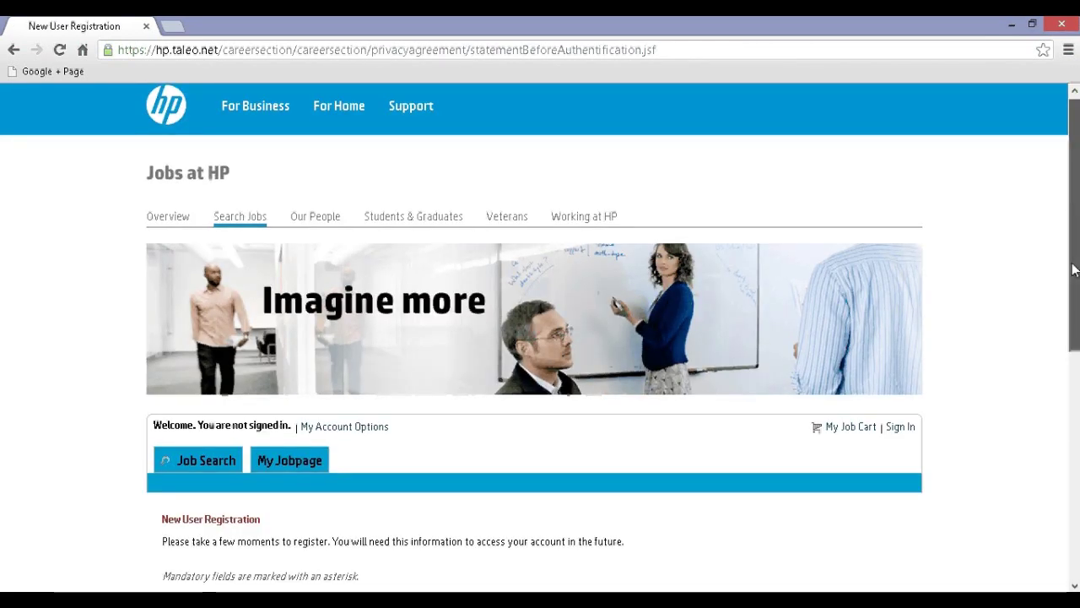
pyautogui.moveTo(1054, 344); pyautogui.dragTo(1045, 413)
pyautogui.click(1028, 427)
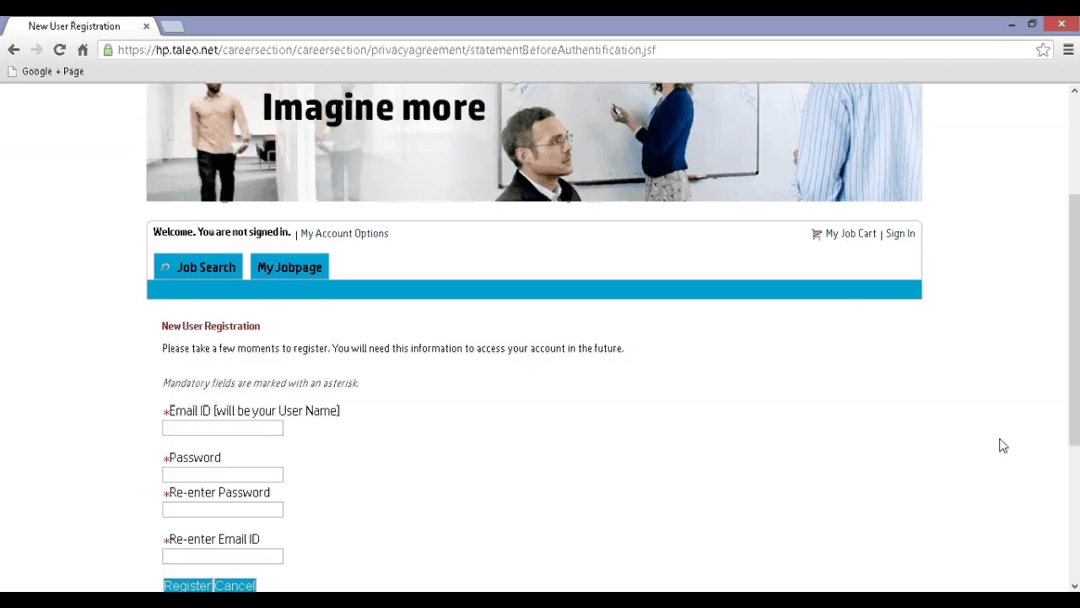
pyautogui.scroll(-1, 830, 475)
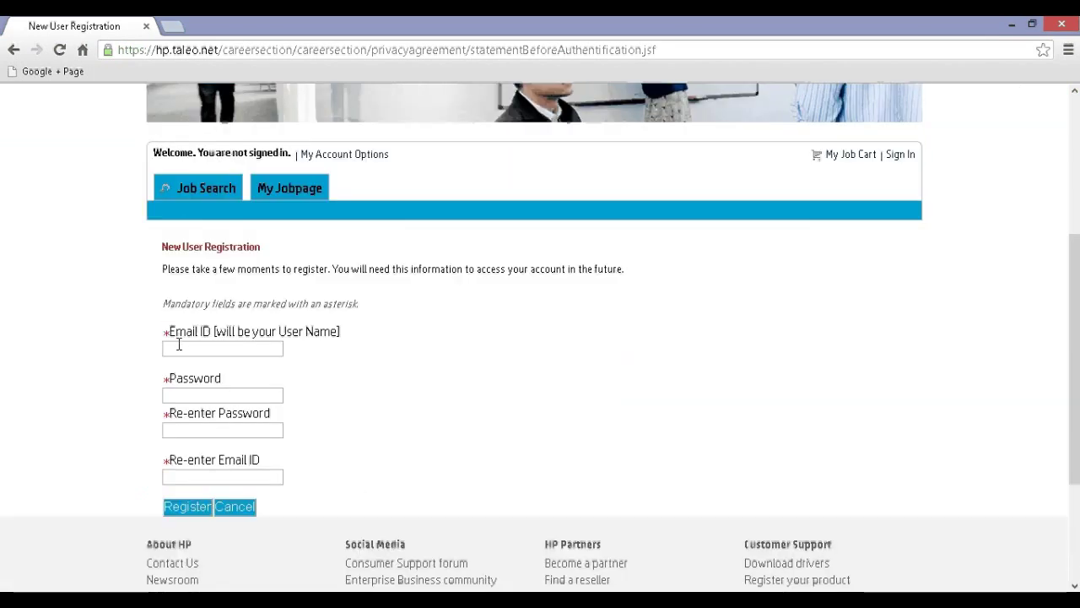
pyautogui.moveTo(166, 245); pyautogui.dragTo(273, 243)
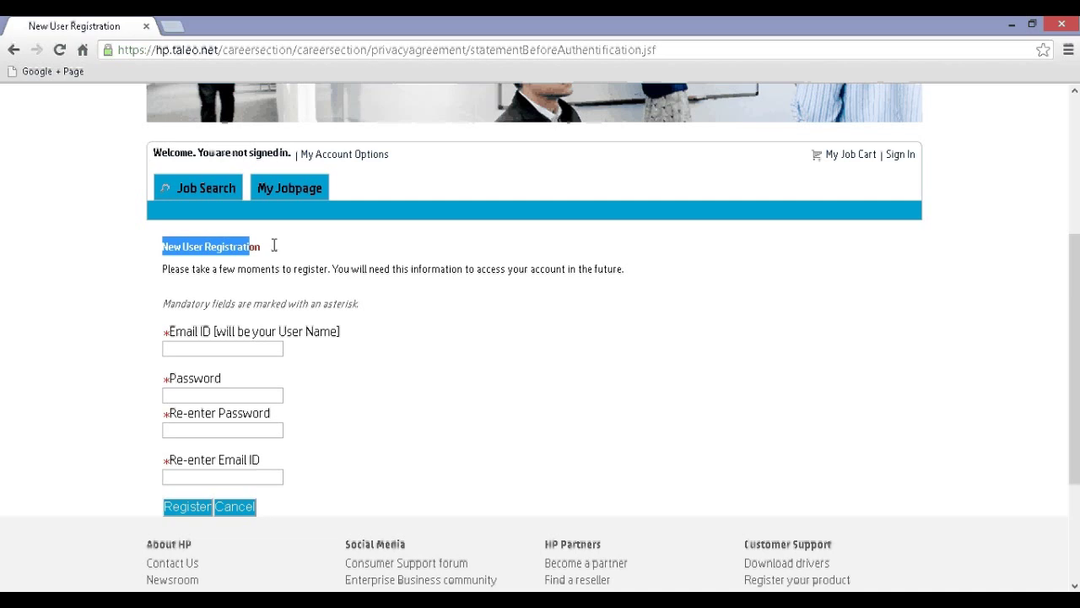
pyautogui.click(282, 243)
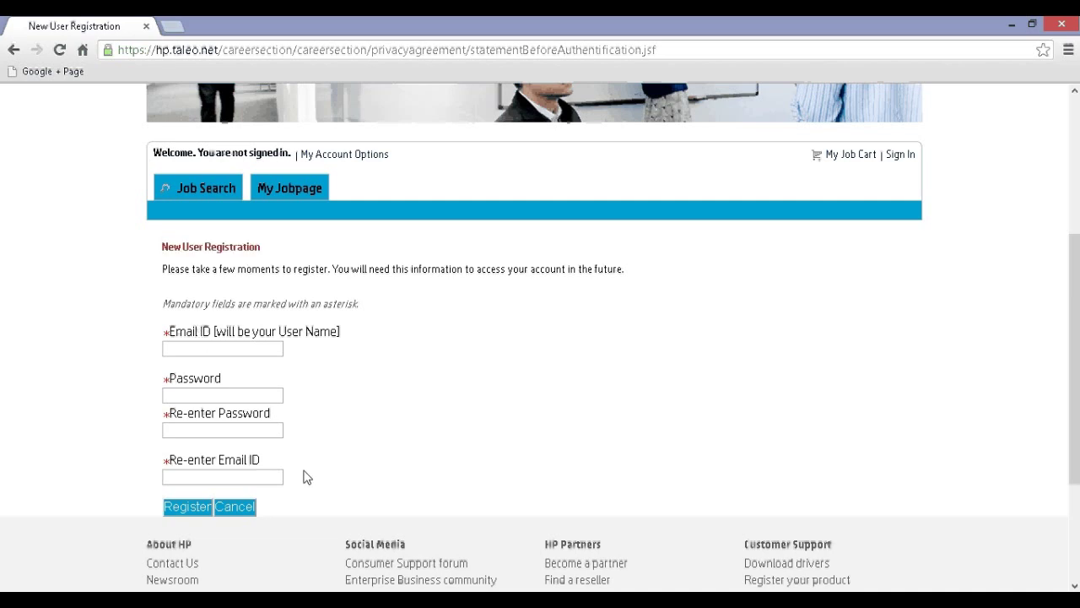
pyautogui.click(190, 395)
pyautogui.click(178, 477)
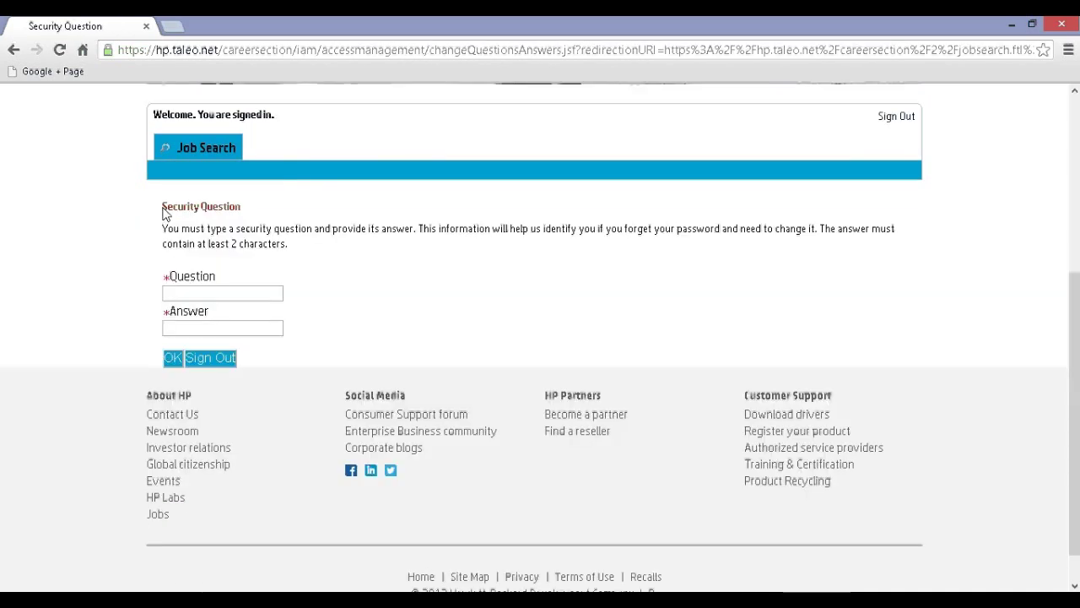
# Step: Enter a security question and its answer for the new account and submit them
pyautogui.moveTo(164, 209); pyautogui.dragTo(260, 210)
pyautogui.click(260, 209)
pyautogui.click(218, 292)
pyautogui.click(195, 325)
pyautogui.click(172, 359)
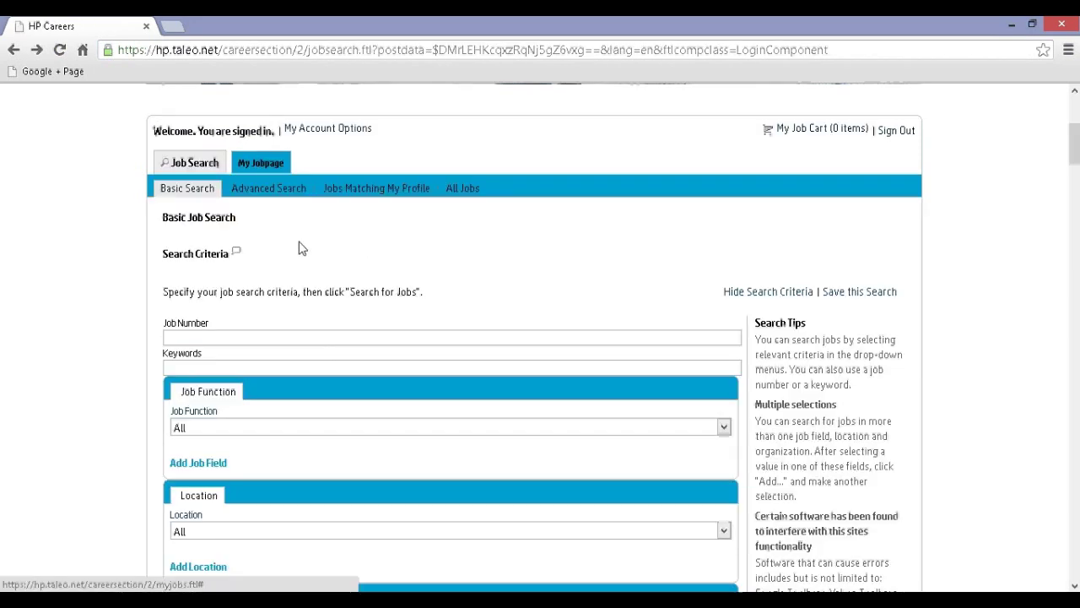
# Step: Look over the Basic Job Search page and open the candidate profile form from it
pyautogui.moveTo(166, 221); pyautogui.dragTo(264, 228)
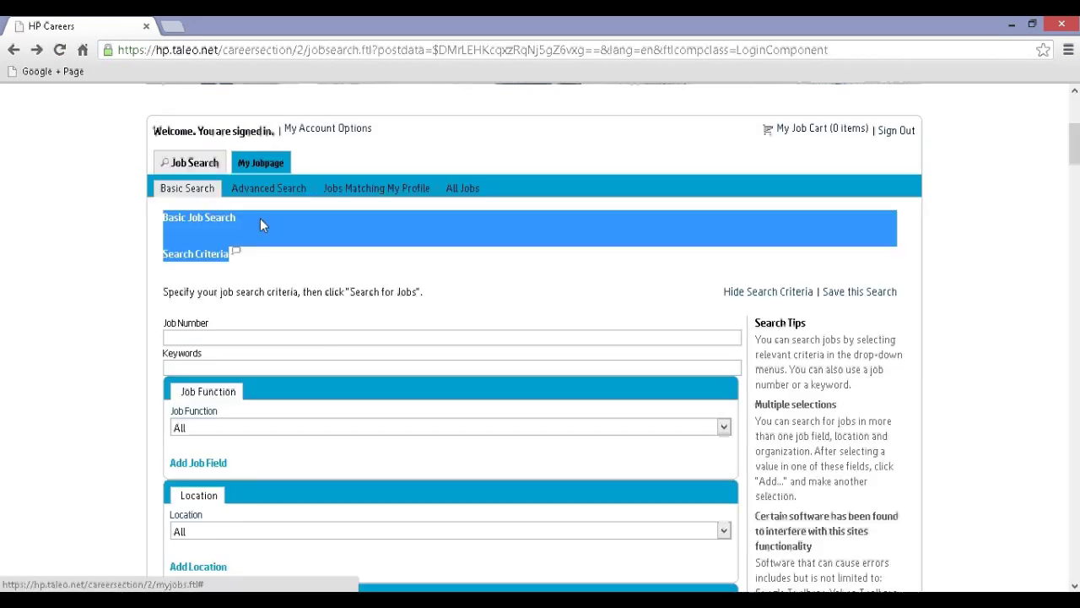
pyautogui.click(256, 222)
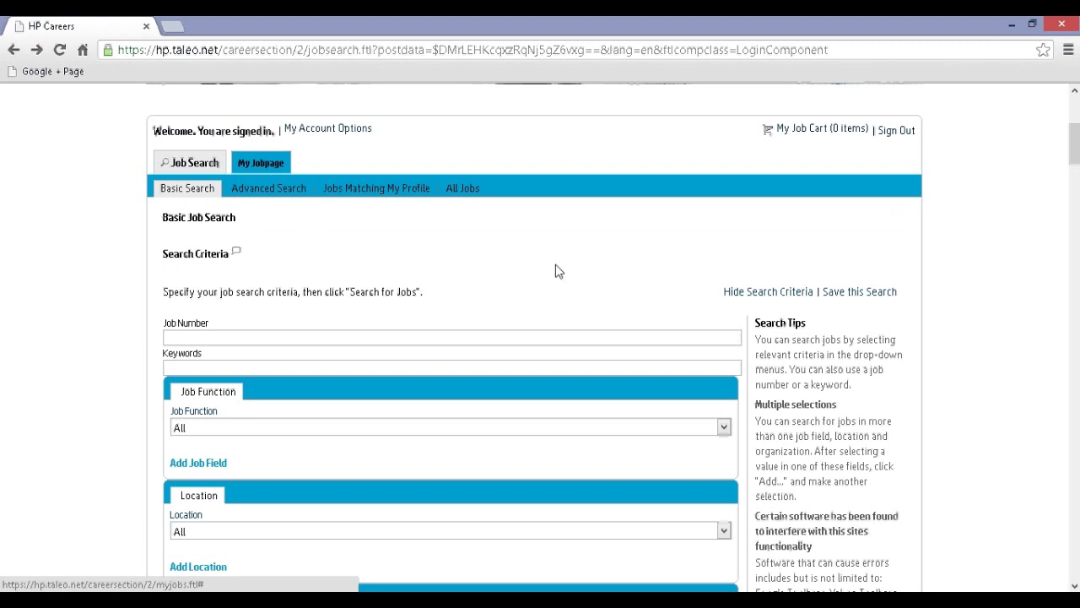
pyautogui.scroll(-5, 580, 282)
pyautogui.scroll(-1, 580, 282)
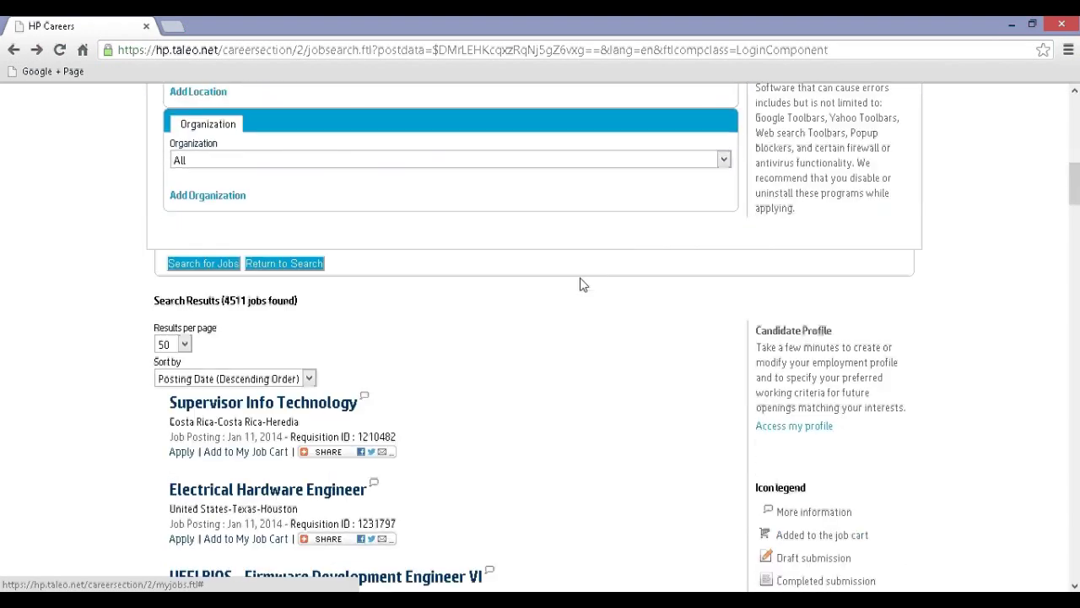
pyautogui.click(768, 427)
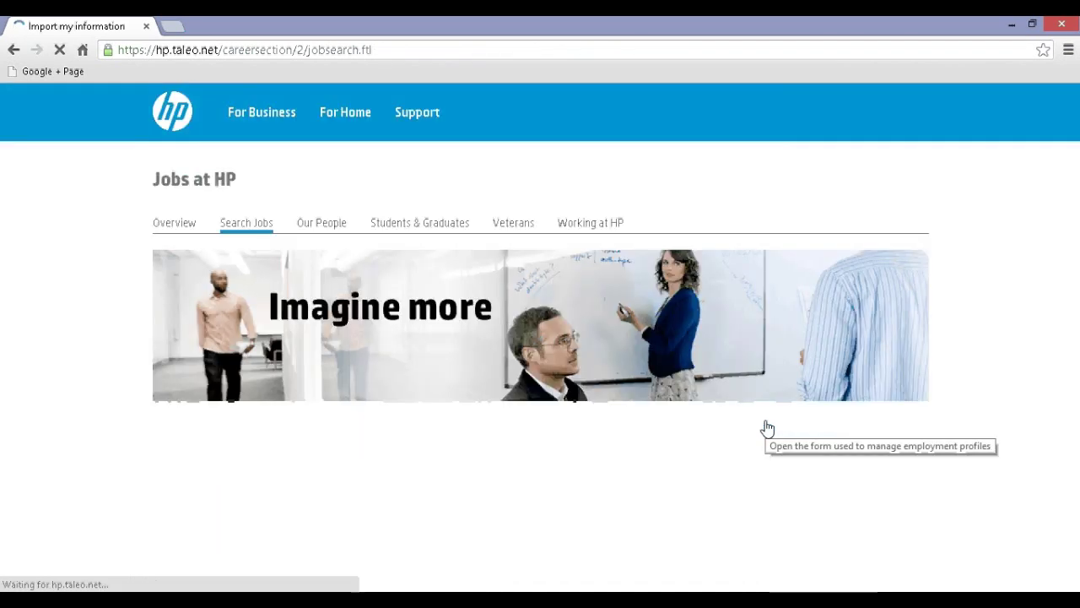
# Step: Review the profile upload choices and select the option to upload a resume/CV file
pyautogui.scroll(-1, 742, 437)
pyautogui.scroll(-4, 743, 438)
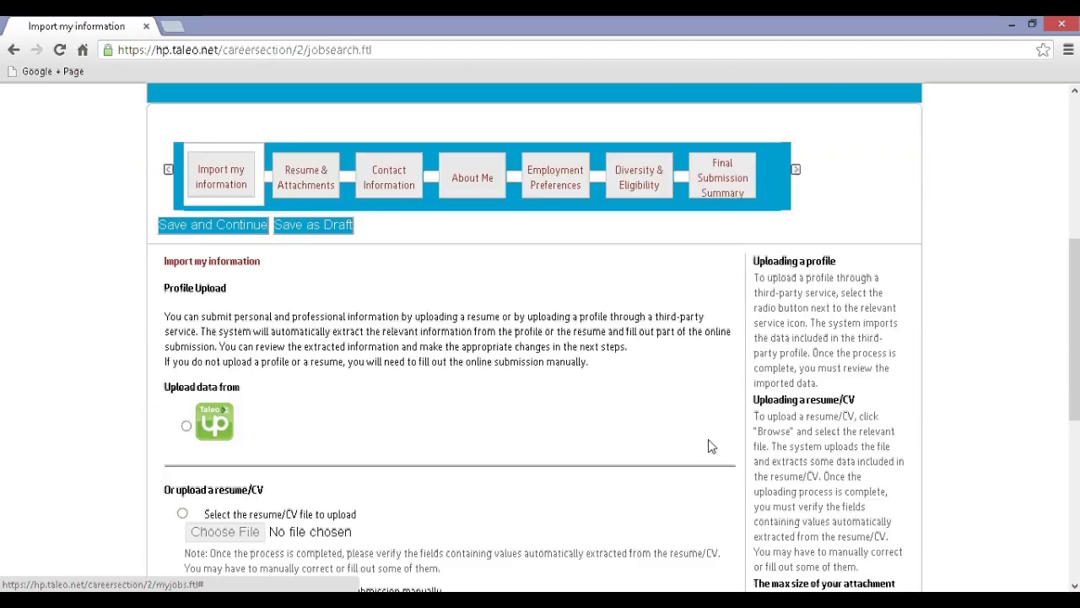
pyautogui.scroll(-2, 700, 448)
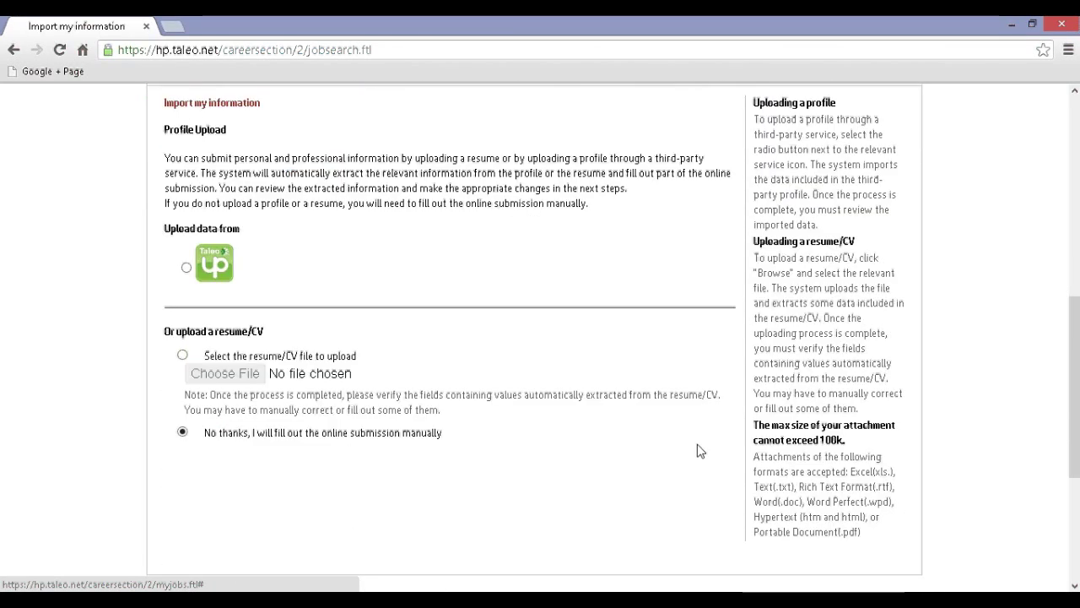
pyautogui.scroll(-1, 646, 439)
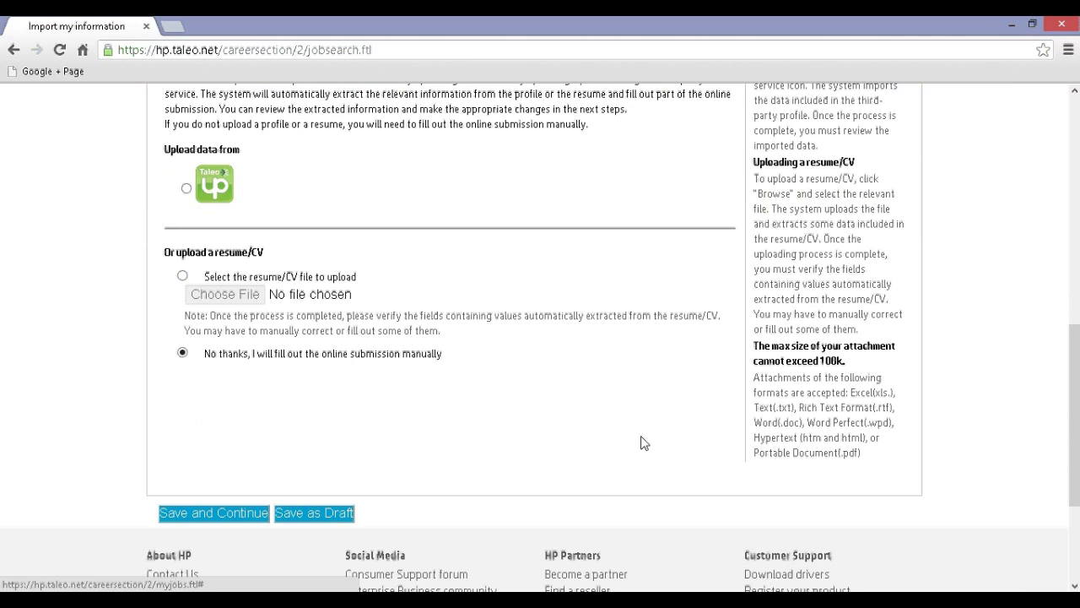
pyautogui.click(184, 278)
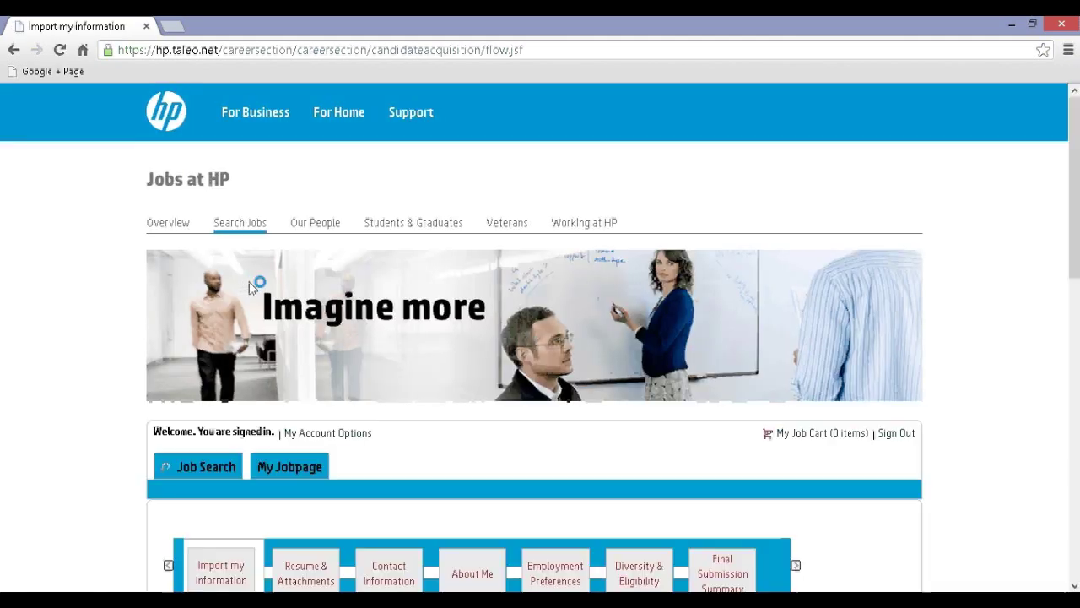
pyautogui.scroll(-6, 253, 299)
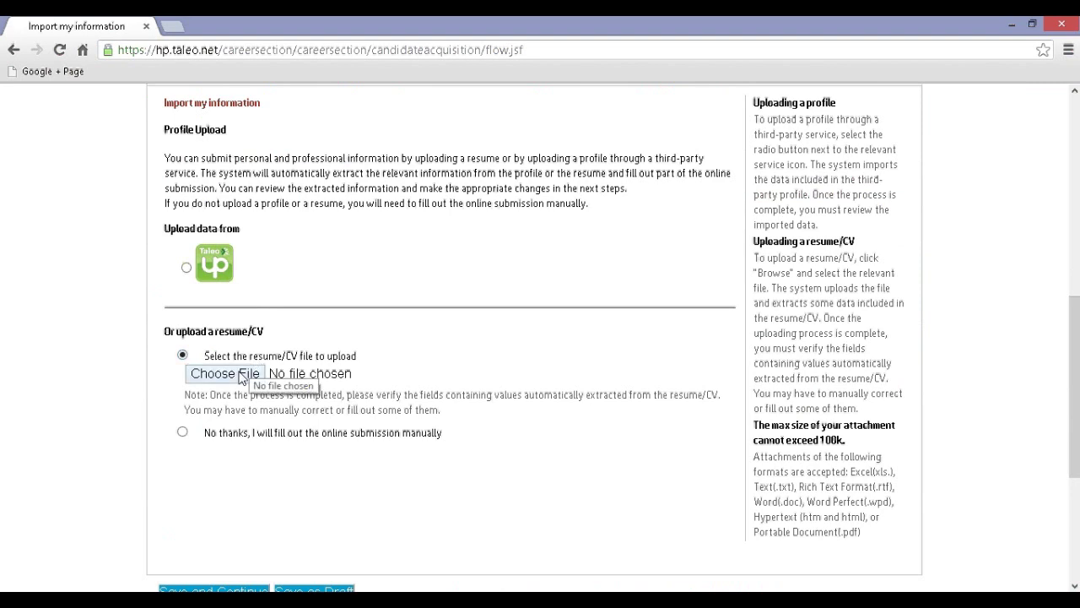
# Step: Choose to fill out the online submission manually, then save and continue to Resume & Attachments
pyautogui.click(183, 433)
pyautogui.scroll(-6, 103, 461)
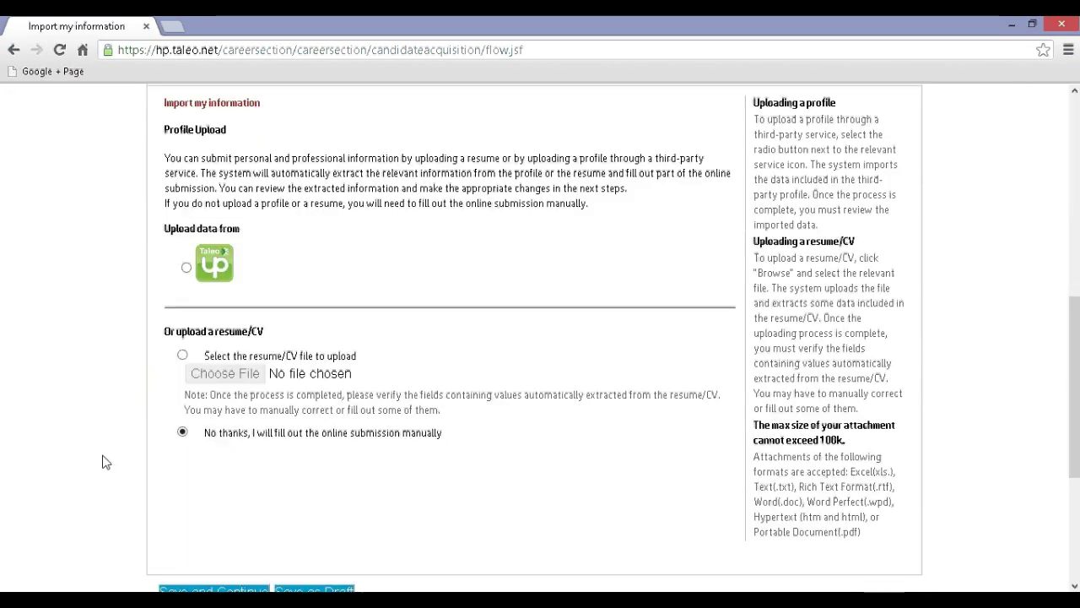
pyautogui.scroll(-1, 105, 462)
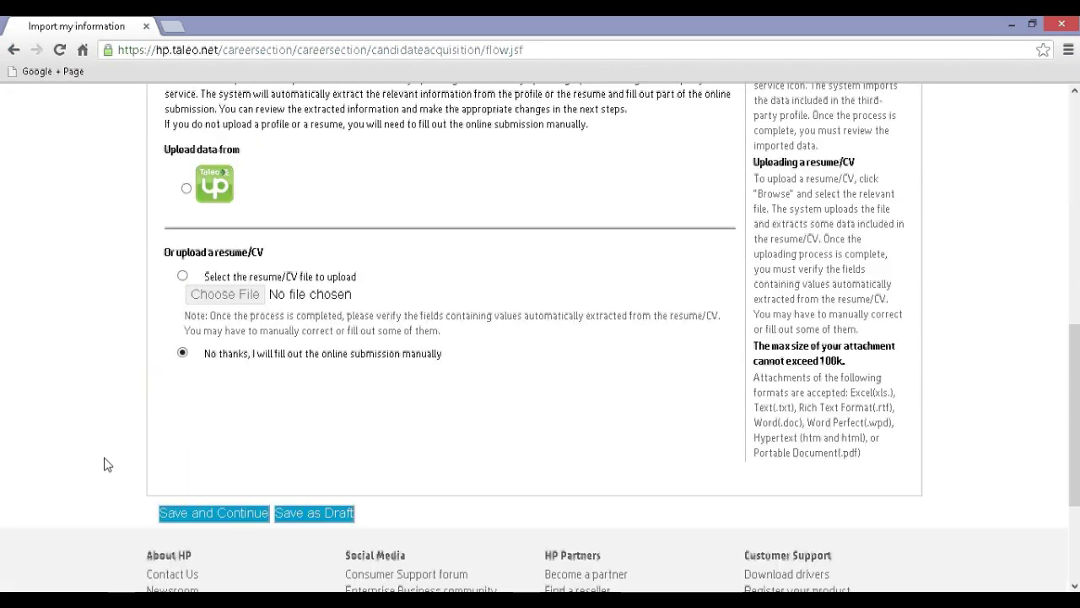
pyautogui.click(180, 513)
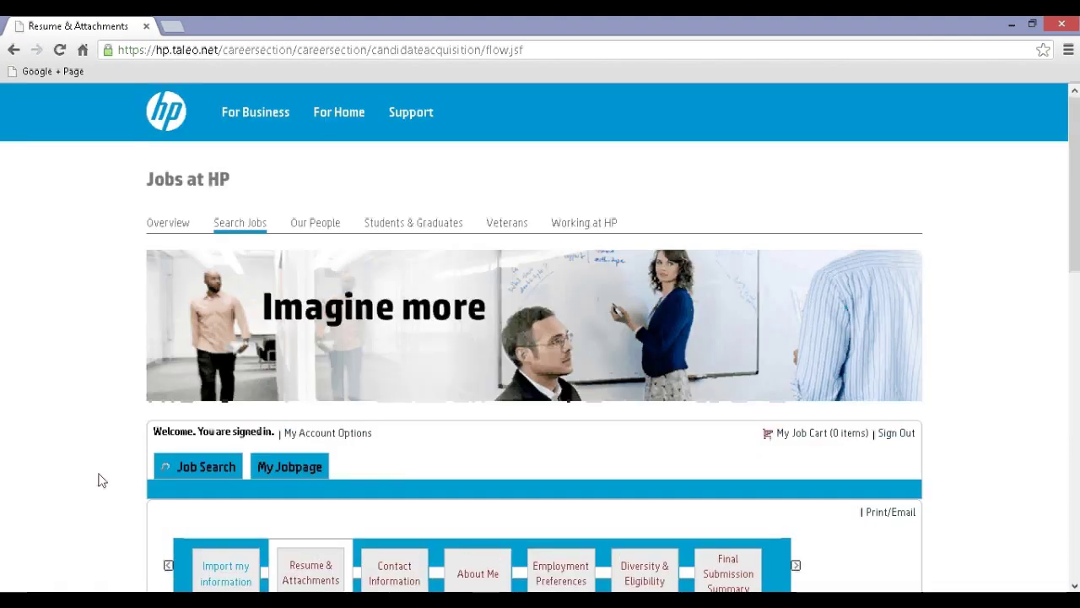
# Step: Review the file attachment and cover letter sections, leave them empty, and save and continue to Contact Information
pyautogui.scroll(-2, 81, 481)
pyautogui.scroll(-3, 81, 480)
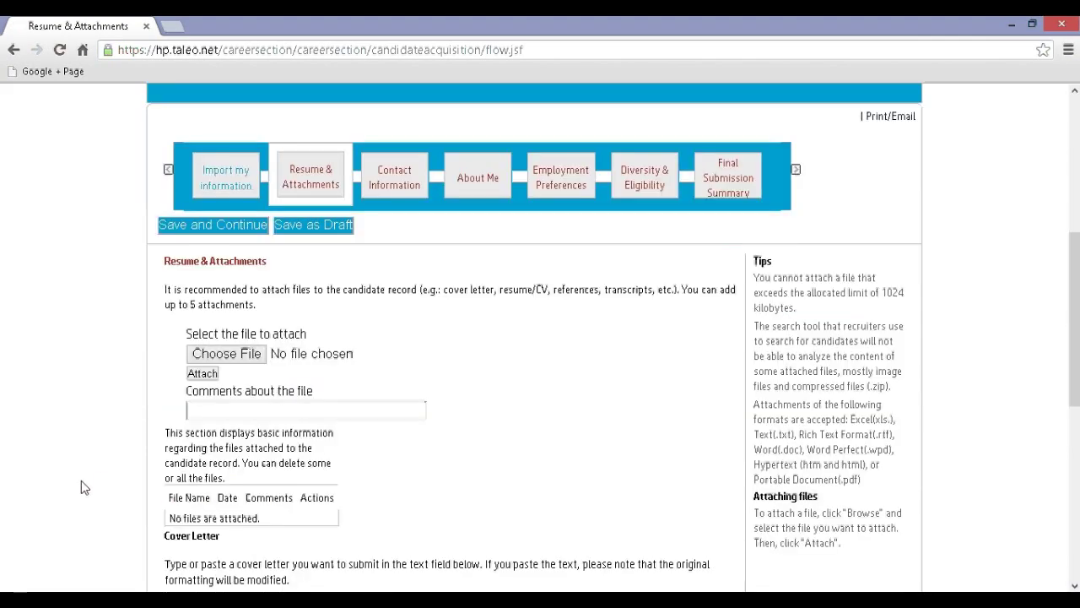
pyautogui.scroll(-1, 81, 480)
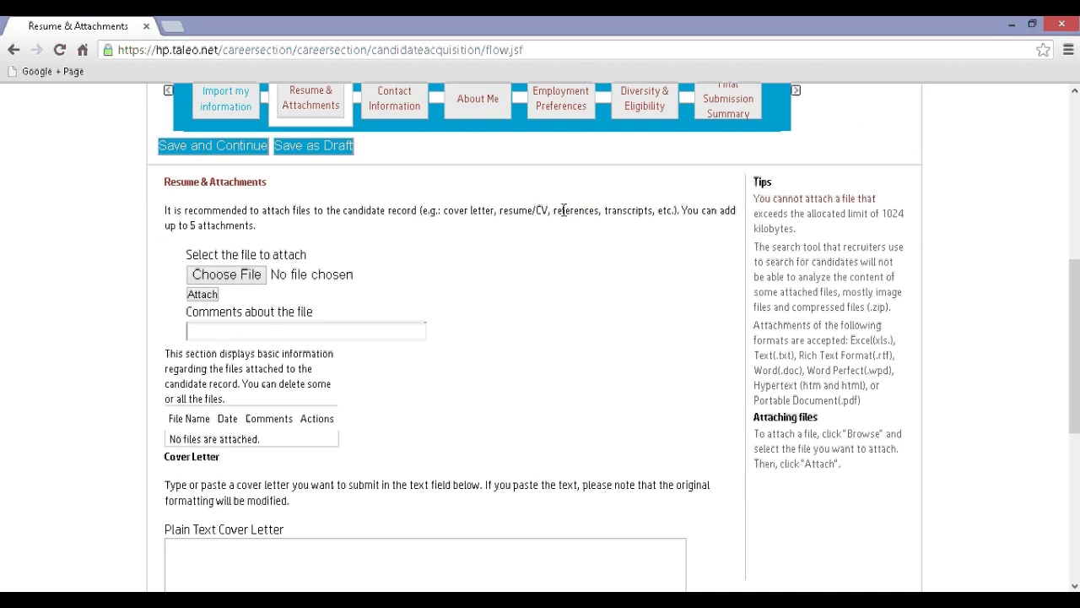
pyautogui.moveTo(165, 183); pyautogui.dragTo(278, 179)
pyautogui.click(277, 184)
pyautogui.scroll(-1, 388, 262)
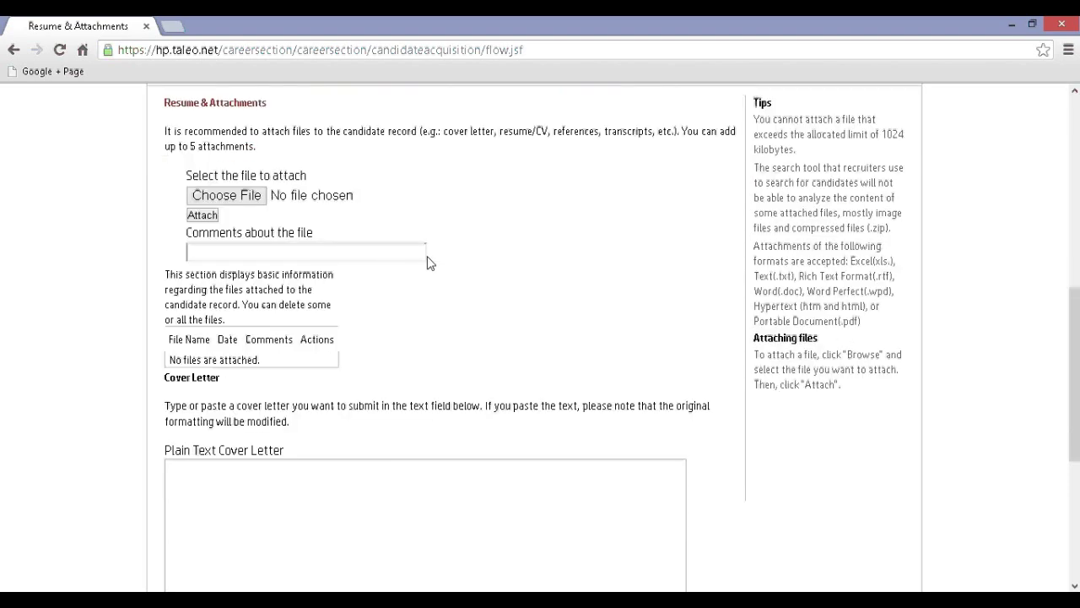
pyautogui.scroll(-2, 478, 266)
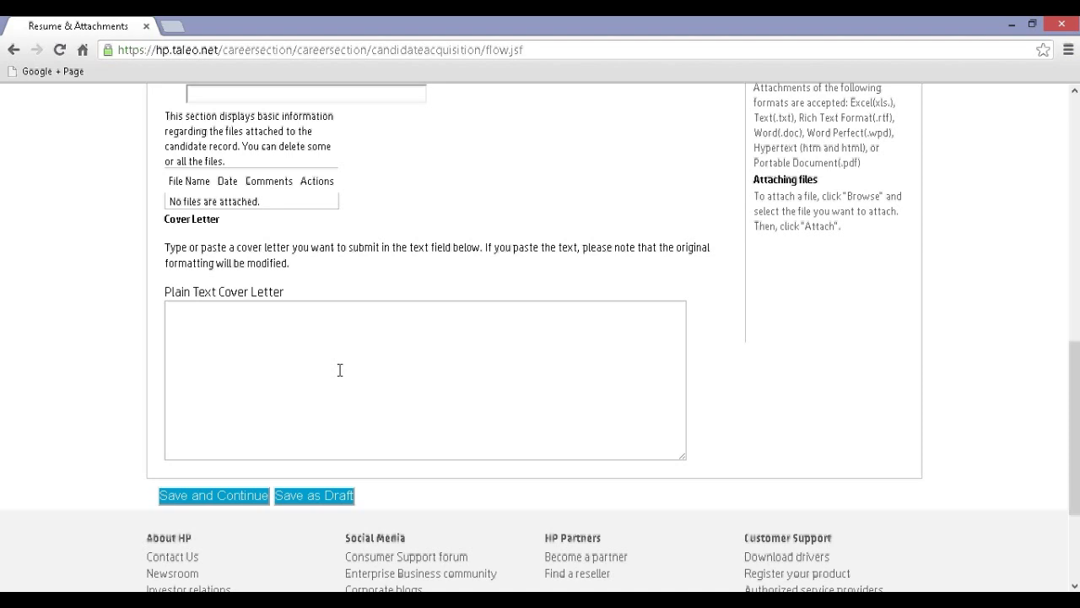
pyautogui.scroll(1, 340, 369)
pyautogui.scroll(-1, 338, 371)
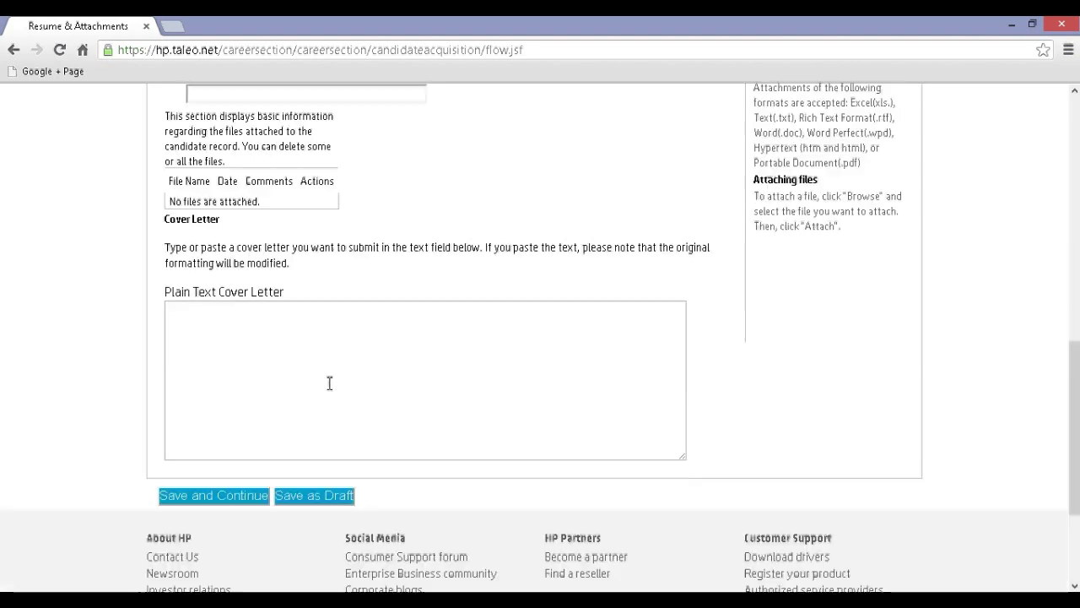
pyautogui.click(234, 498)
pyautogui.scroll(-1, 340, 173)
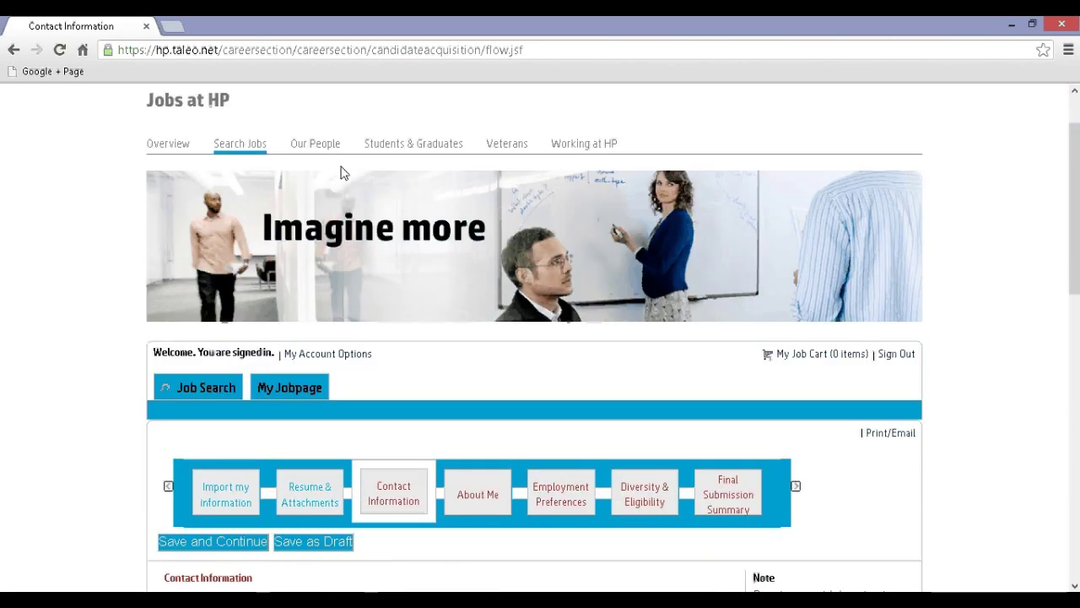
# Step: Review the name, address, place of residence, phone and email fields of the Contact Information form
pyautogui.scroll(-4, 340, 173)
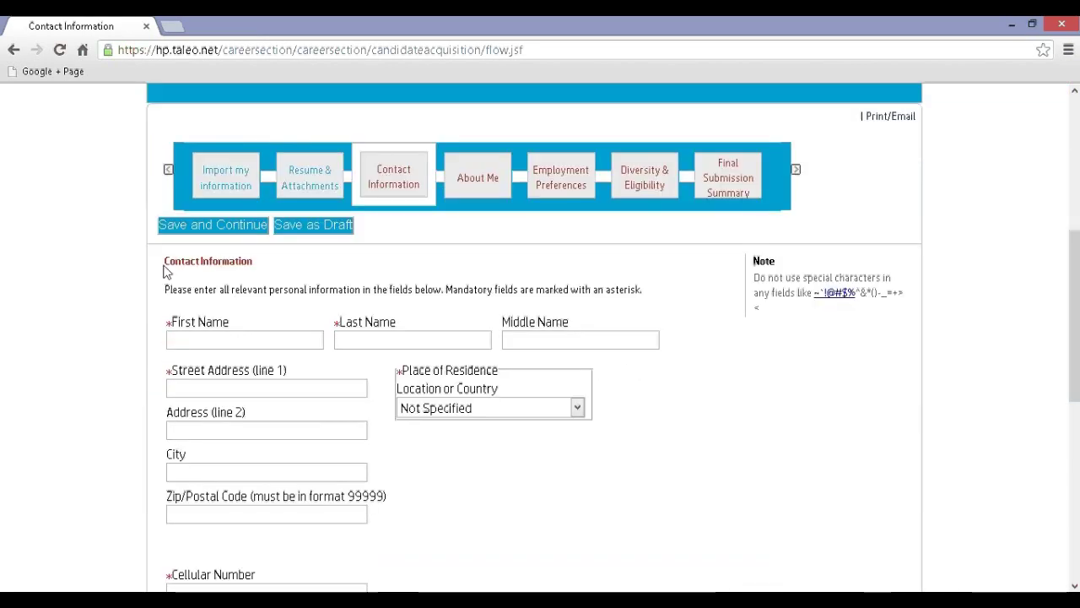
pyautogui.moveTo(164, 262); pyautogui.dragTo(265, 259)
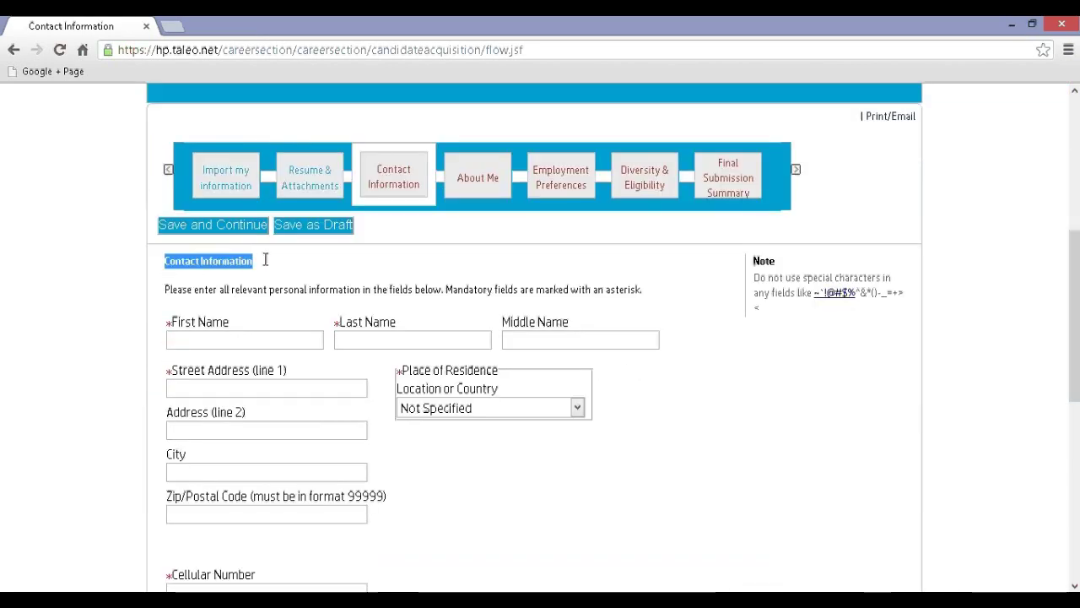
pyautogui.scroll(-1, 265, 260)
pyautogui.click(265, 261)
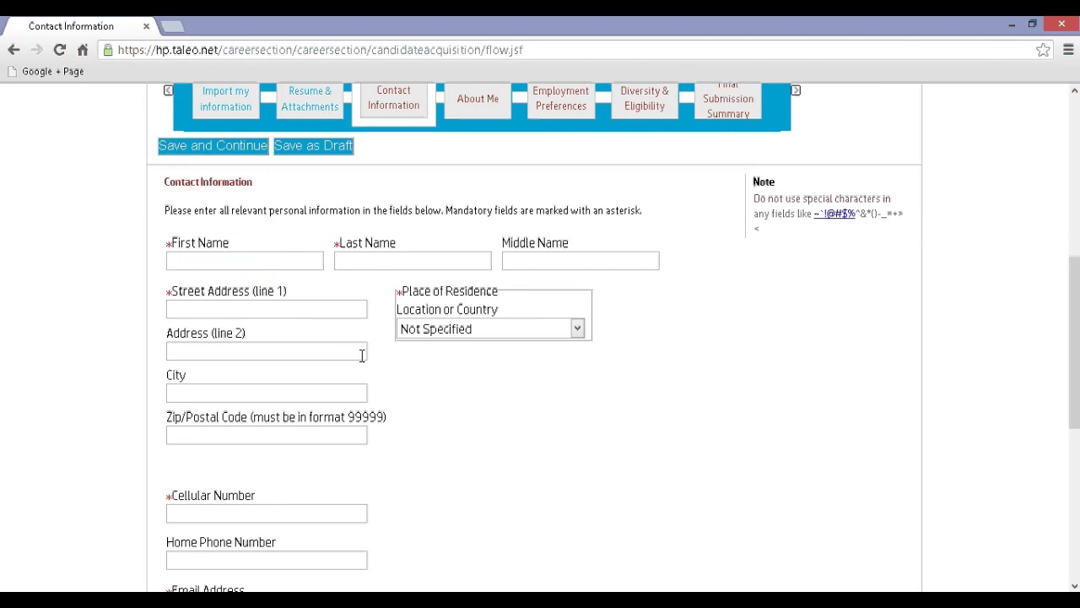
pyautogui.scroll(-1, 364, 356)
pyautogui.scroll(-1, 326, 356)
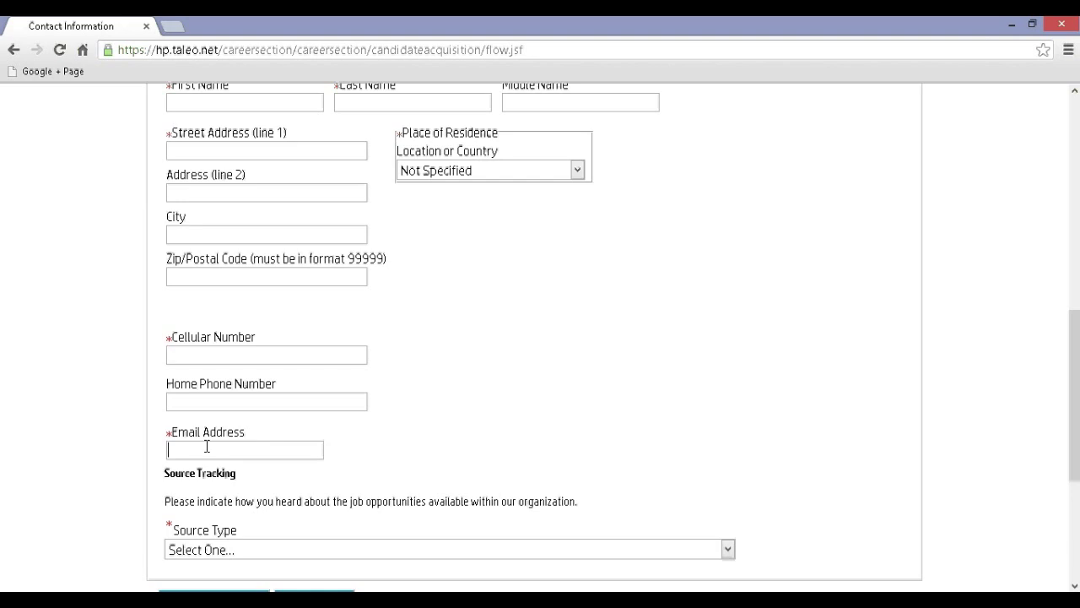
pyautogui.scroll(-1, 528, 410)
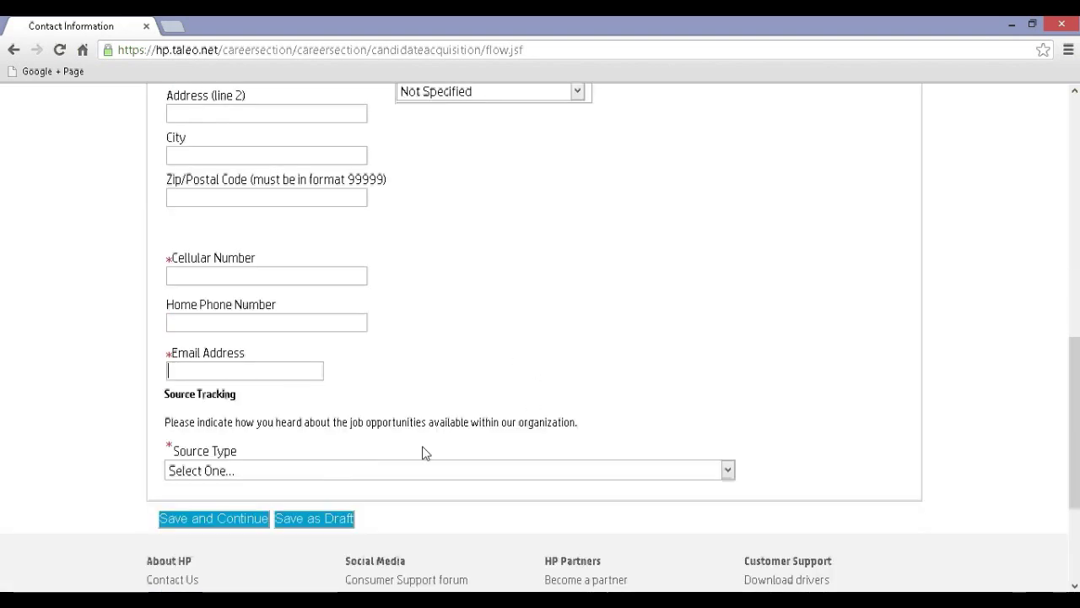
# Step: Set the source type to Advertisements with Jobs@ as the advertisement, and save and continue to About Me
pyautogui.click(407, 474)
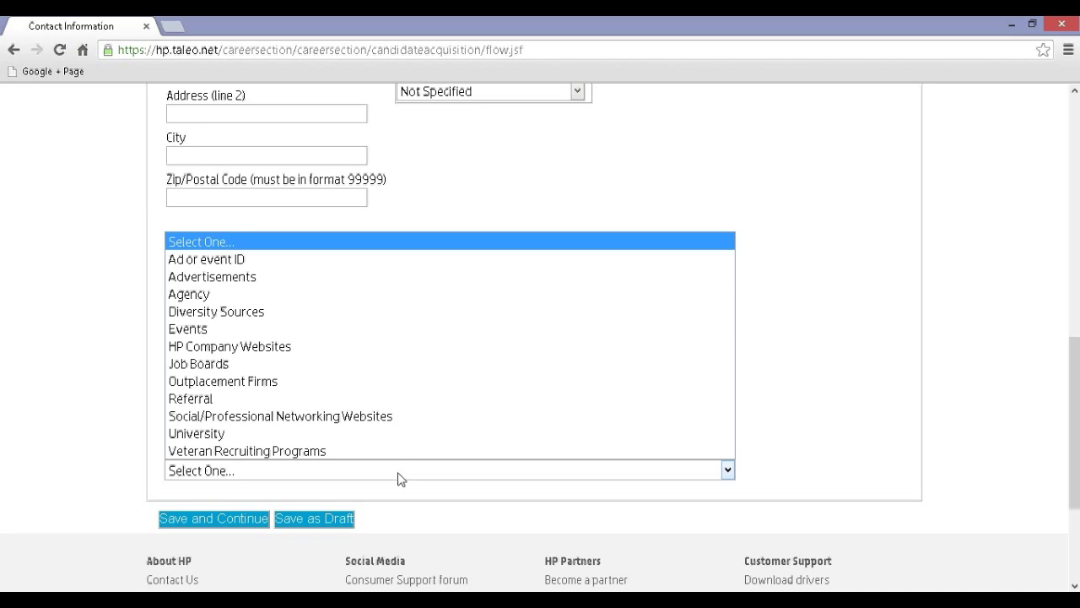
pyautogui.click(300, 282)
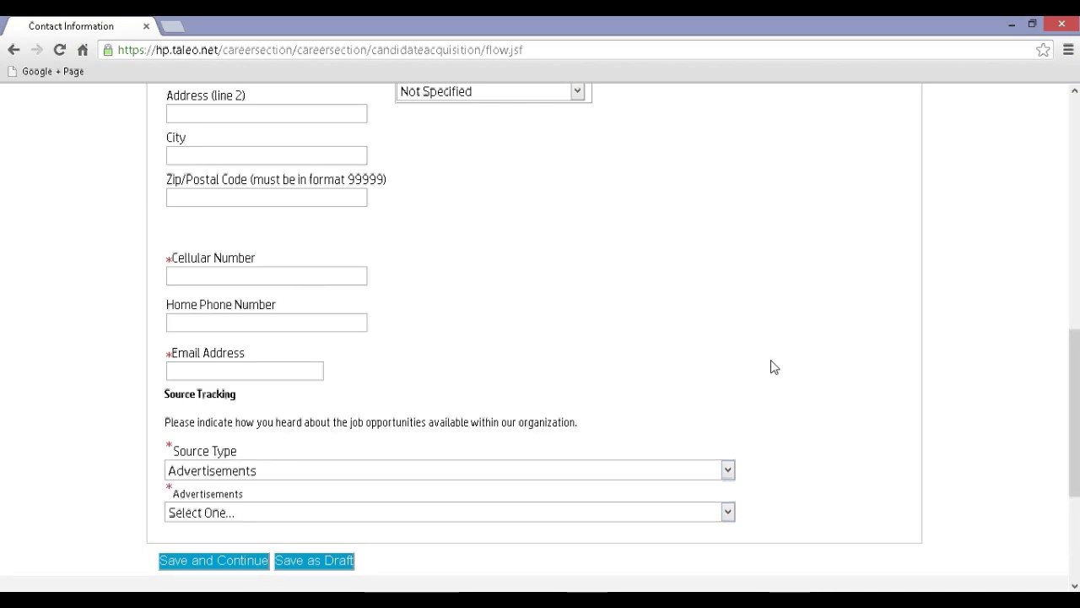
pyautogui.scroll(-1, 775, 367)
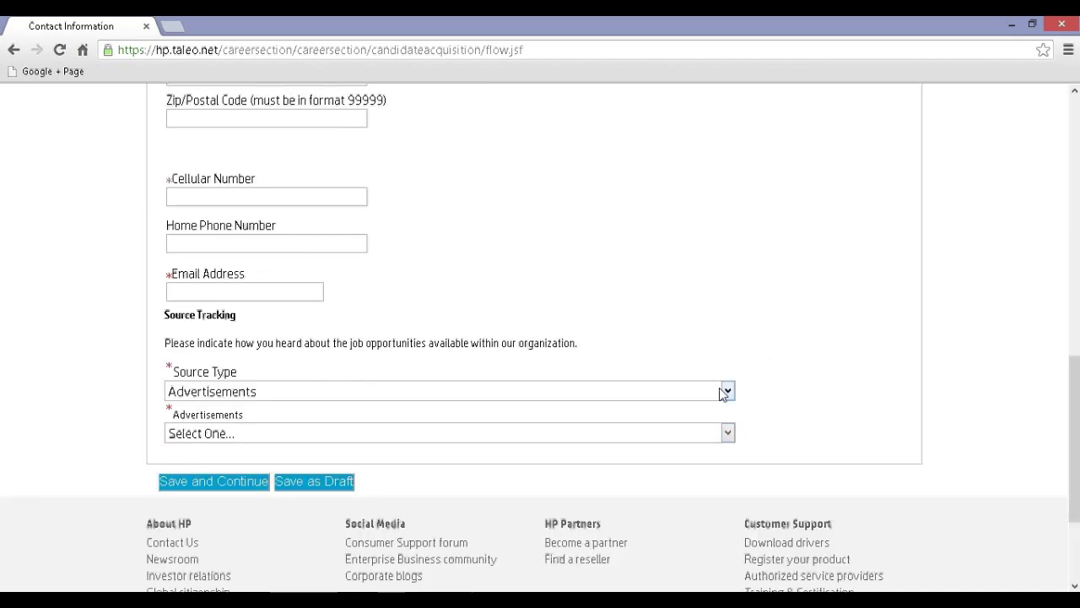
pyautogui.click(705, 437)
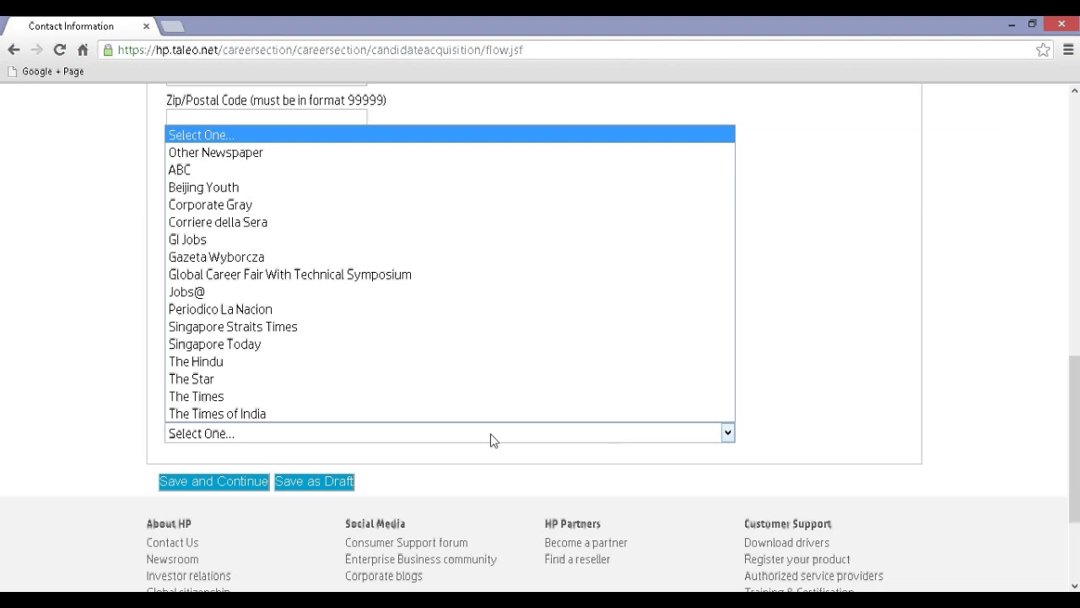
pyautogui.click(232, 296)
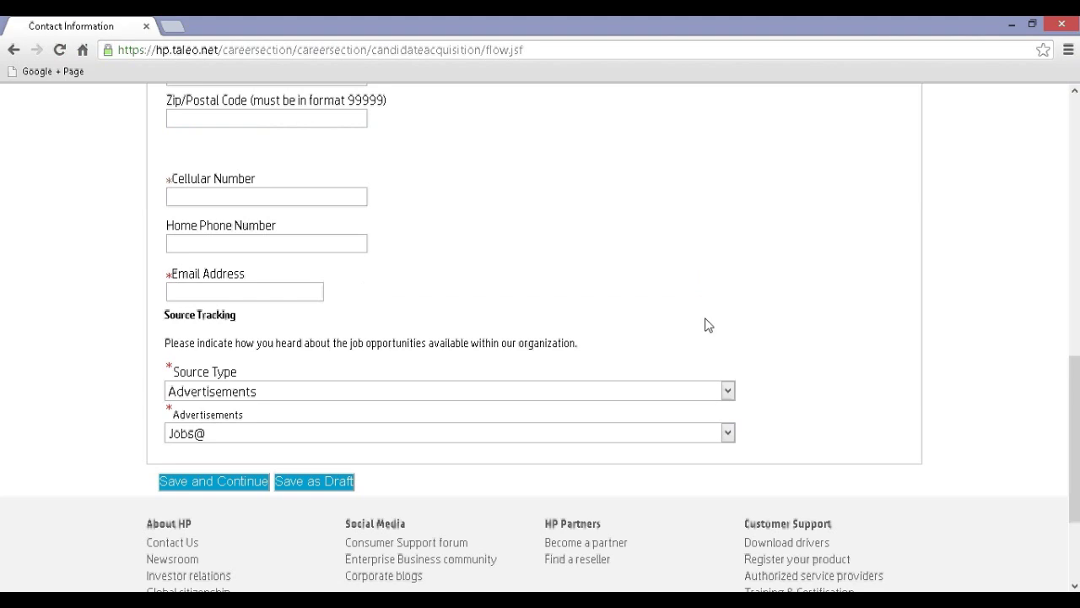
pyautogui.click(196, 483)
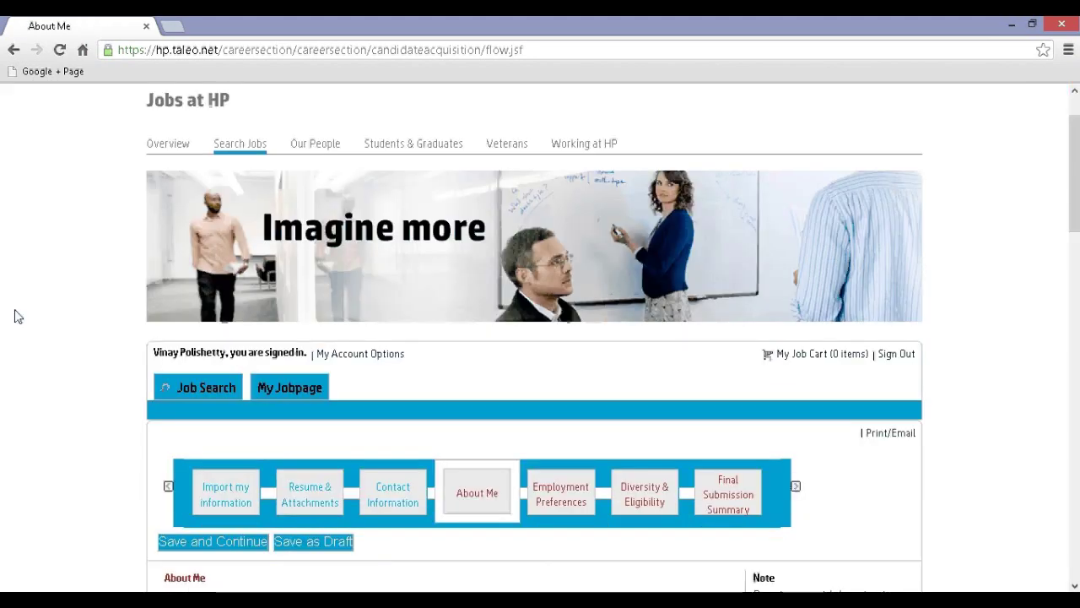
# Step: Review the Education 1 fields for institution, specialization, education level and GPA, leaving them empty
pyautogui.scroll(-4, 18, 317)
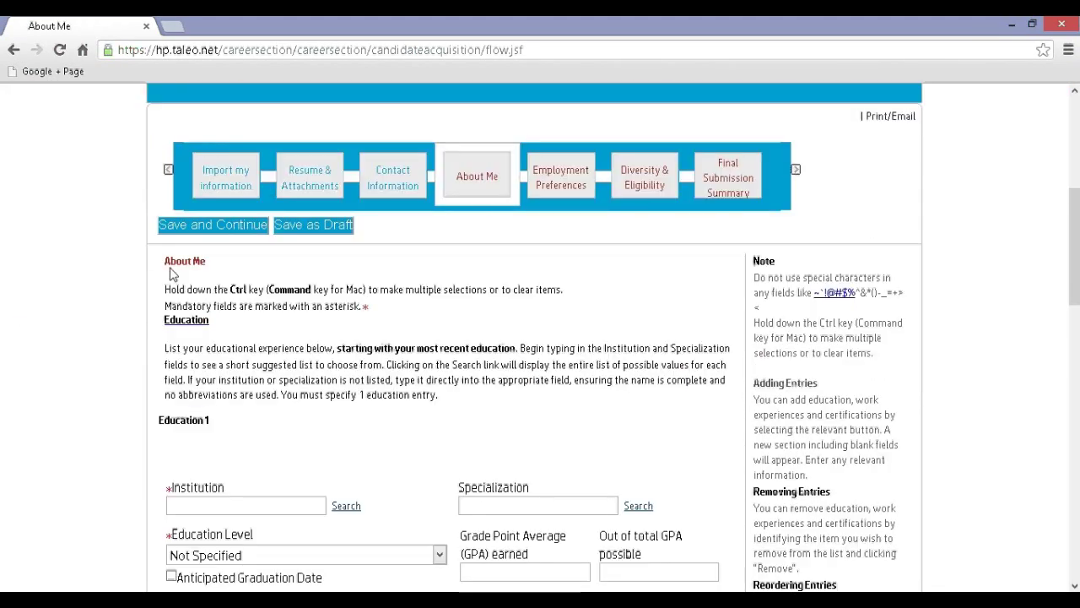
pyautogui.moveTo(165, 261); pyautogui.dragTo(220, 260)
pyautogui.click(221, 260)
pyautogui.scroll(-2, 245, 279)
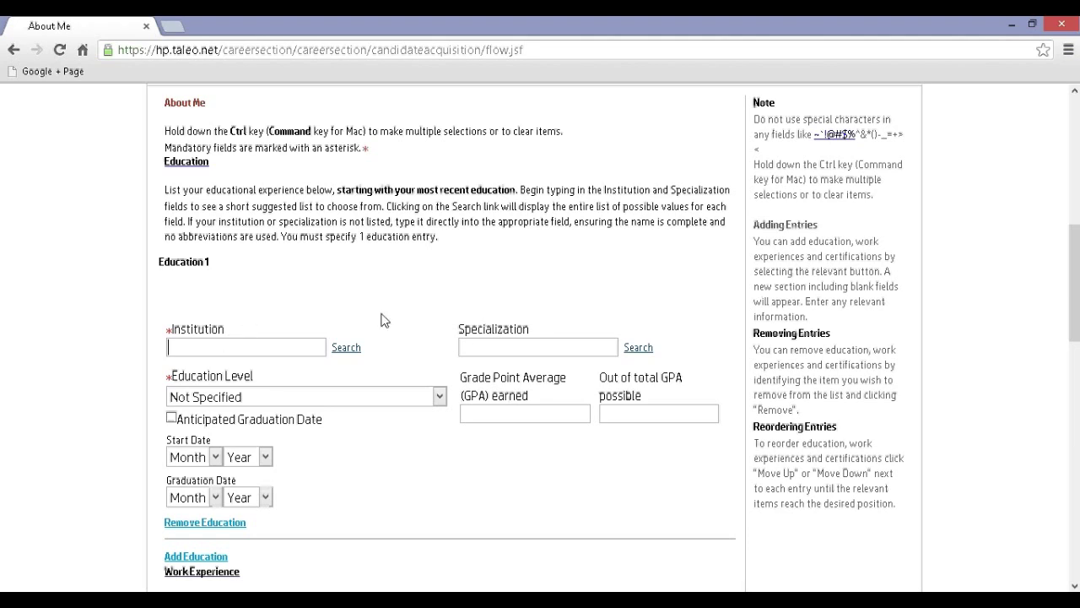
pyautogui.click(477, 347)
pyautogui.click(424, 398)
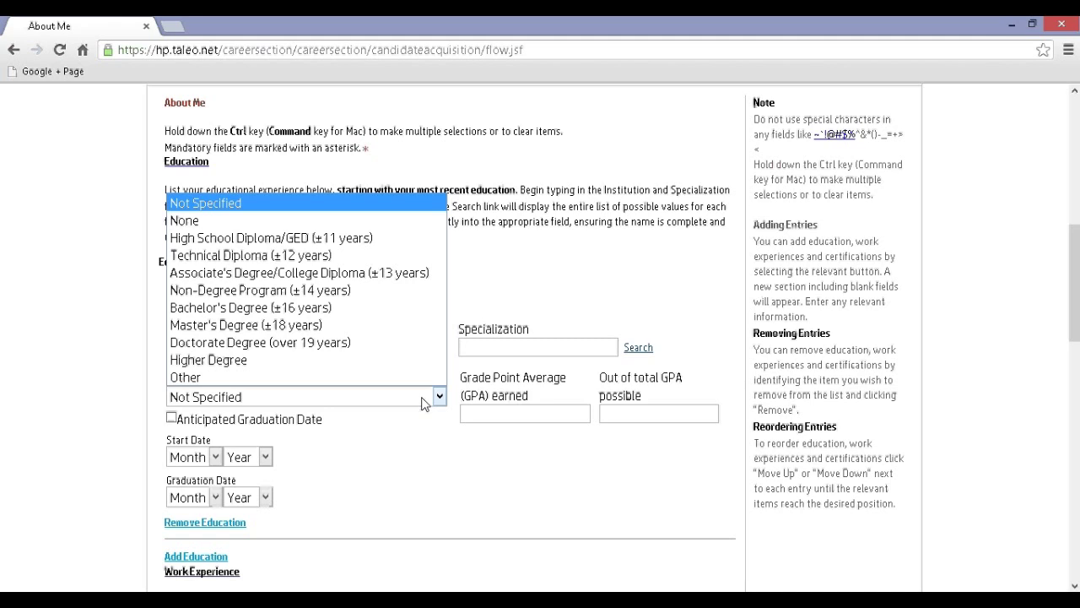
pyautogui.click(422, 403)
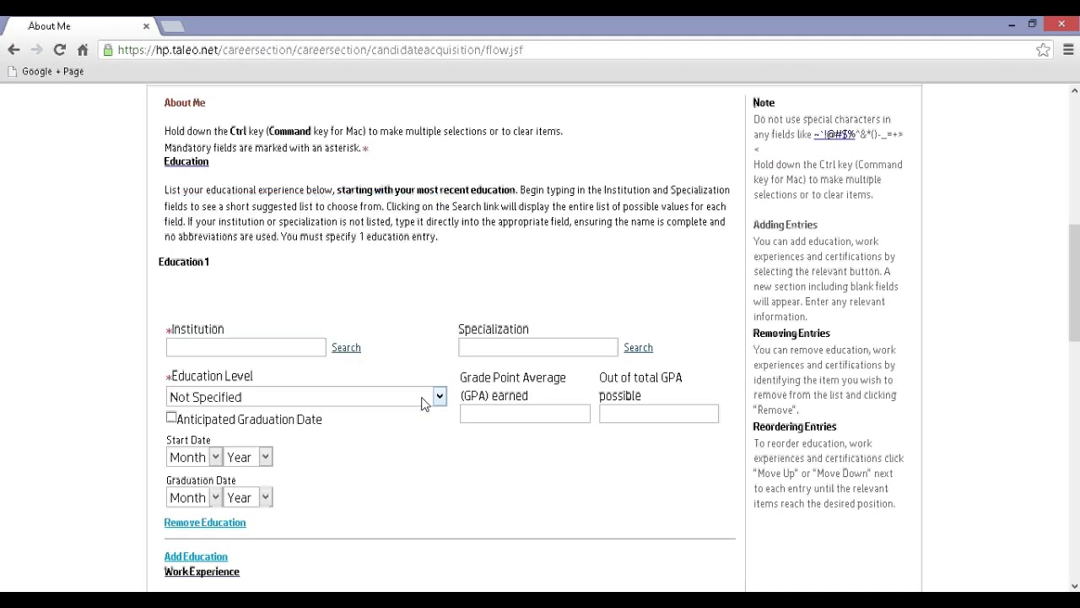
pyautogui.click(526, 415)
pyautogui.click(641, 415)
# Step: Examine the month and year choices for the Education 1 start date and graduation date without selecting any
pyautogui.scroll(-2, 432, 480)
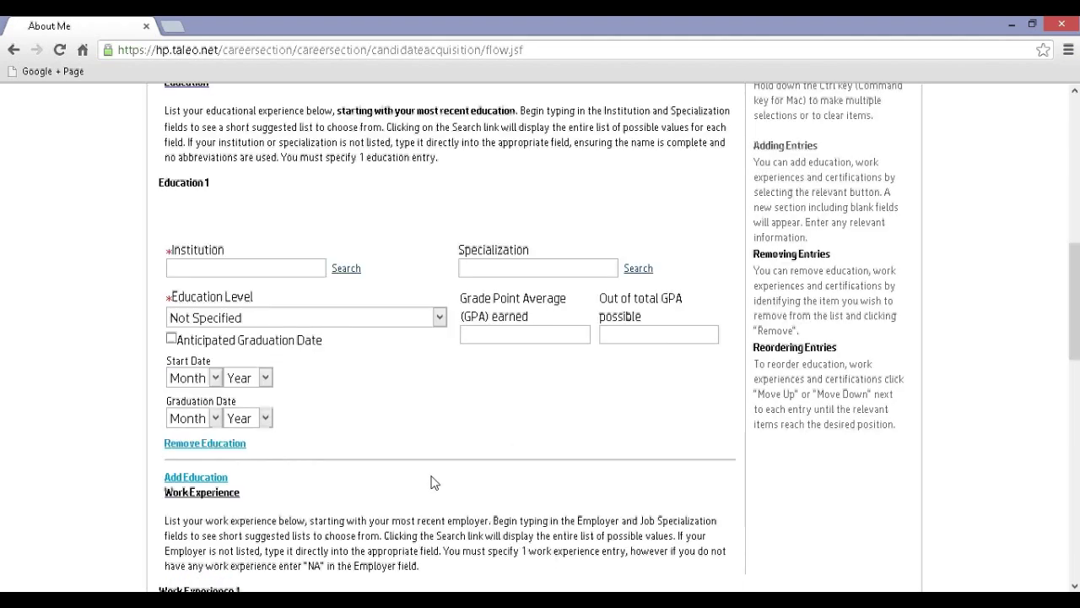
pyautogui.click(213, 385)
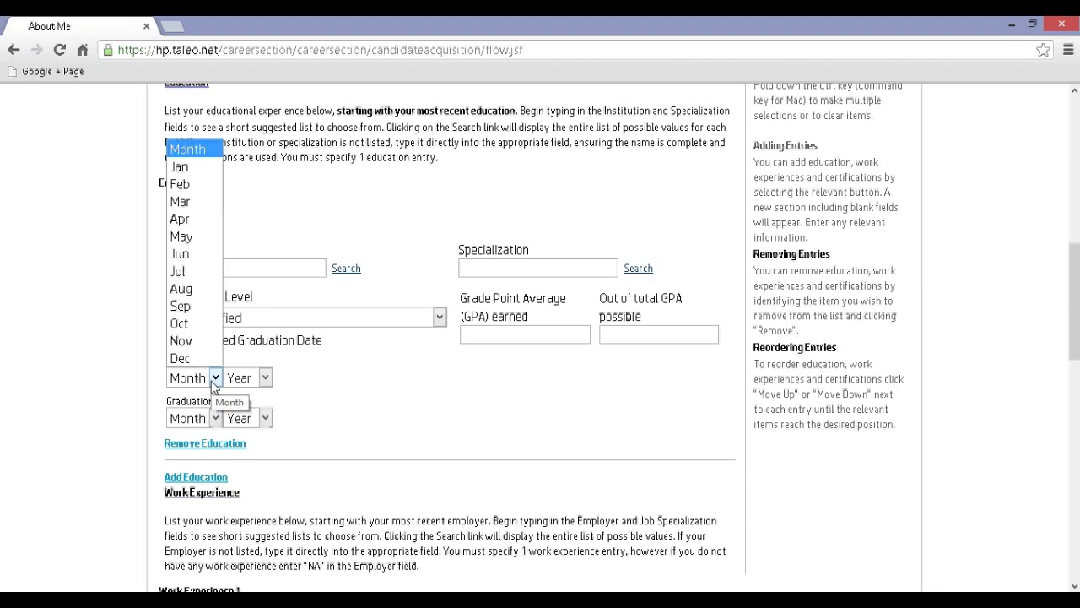
pyautogui.click(228, 386)
pyautogui.click(258, 386)
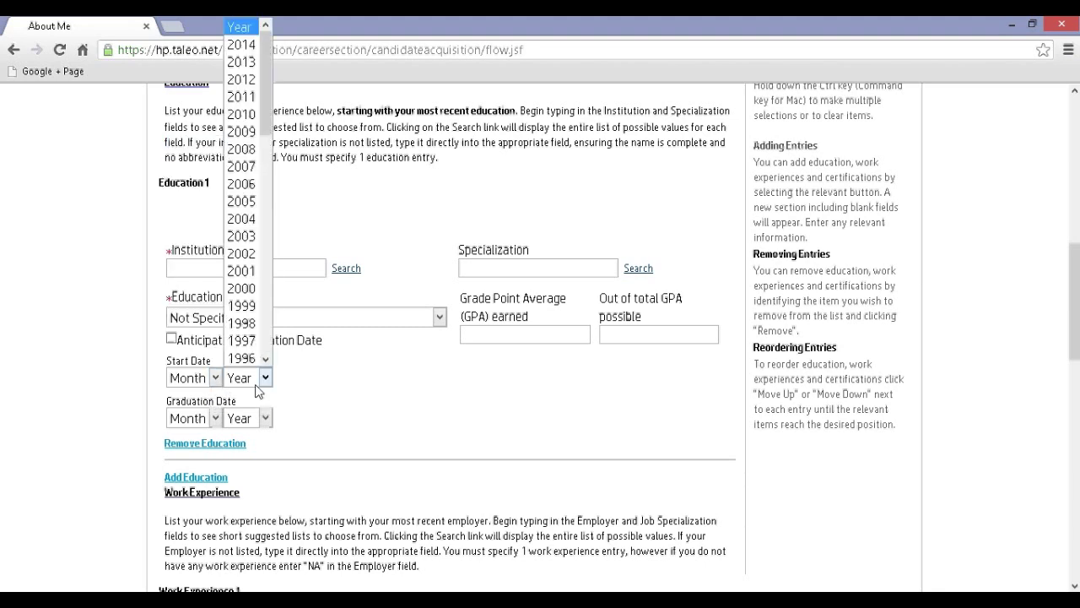
pyautogui.click(258, 385)
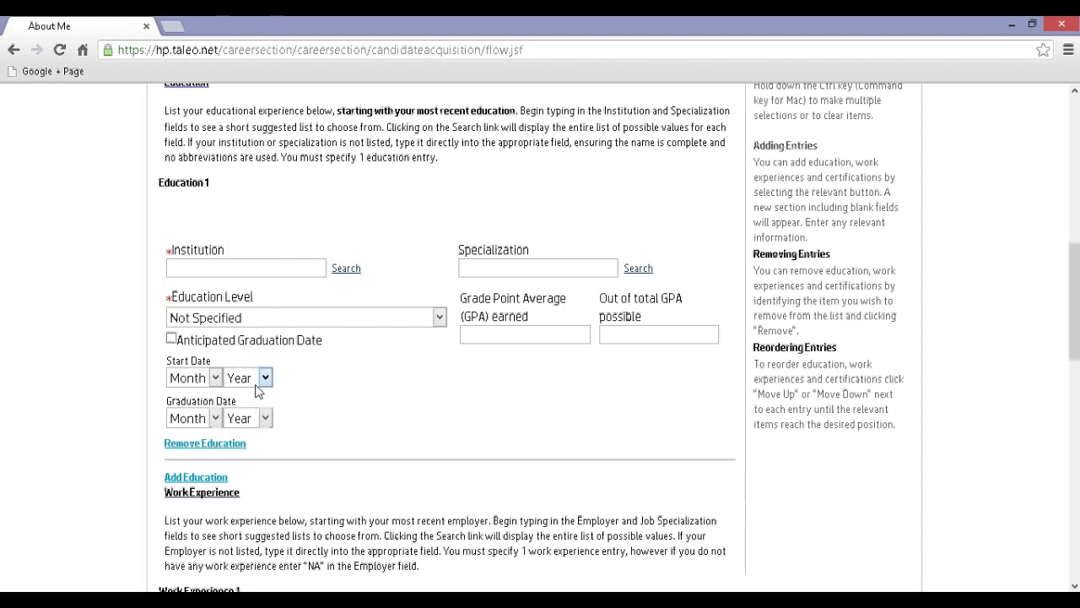
pyautogui.click(214, 420)
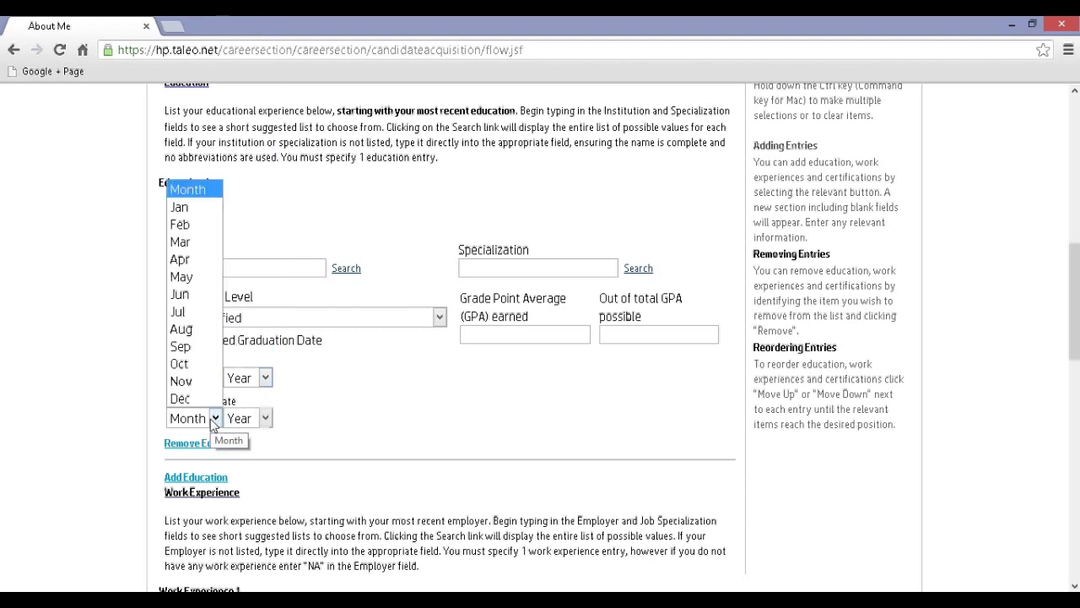
pyautogui.click(214, 419)
pyautogui.click(244, 419)
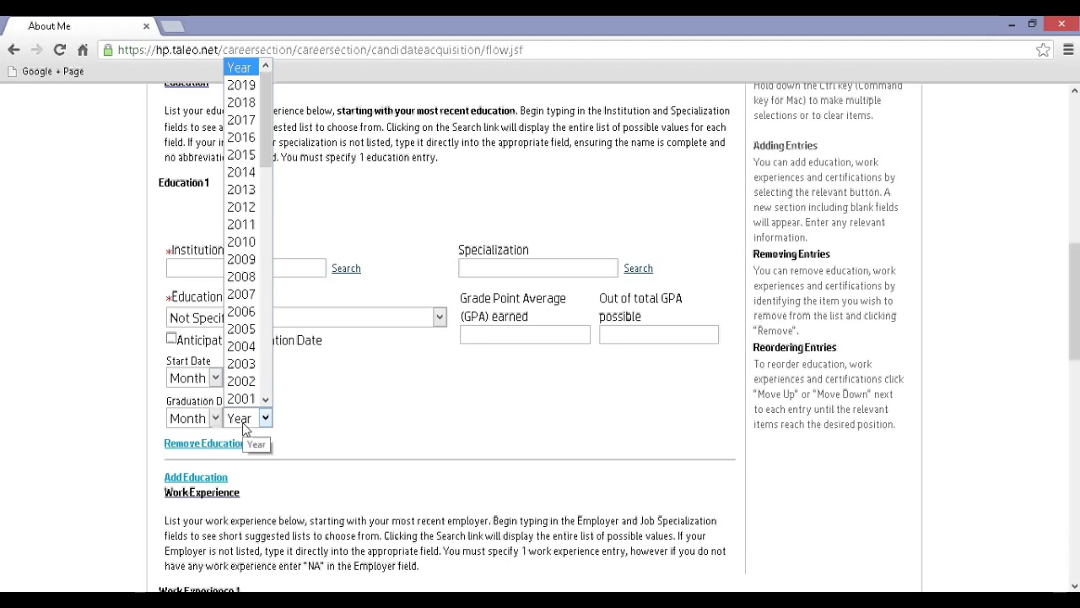
pyautogui.click(244, 427)
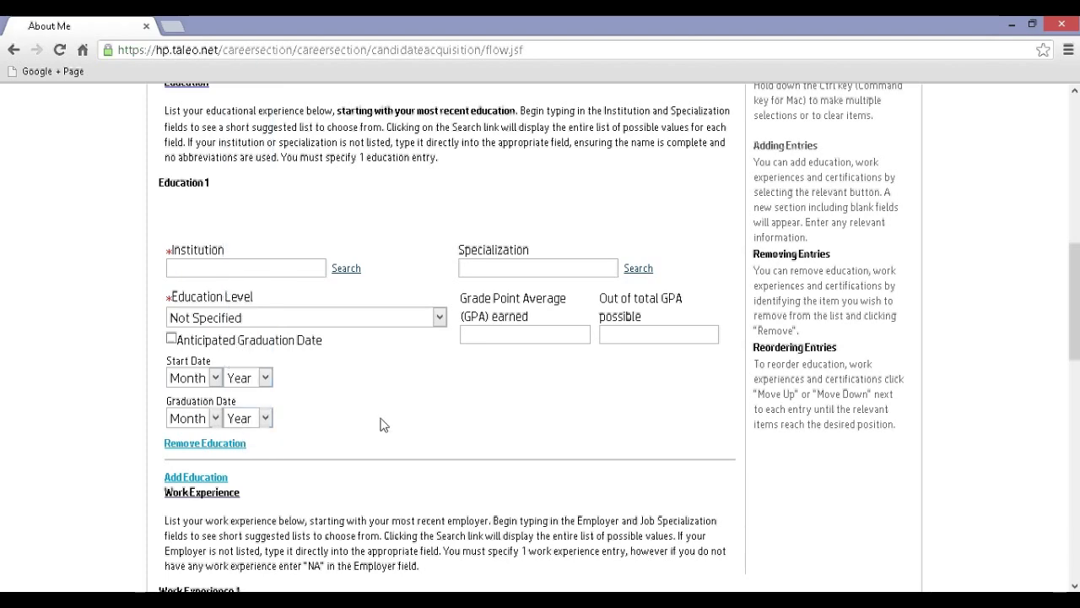
# Step: Remove the empty Work Experience 1 entry from the About Me form
pyautogui.scroll(-4, 379, 424)
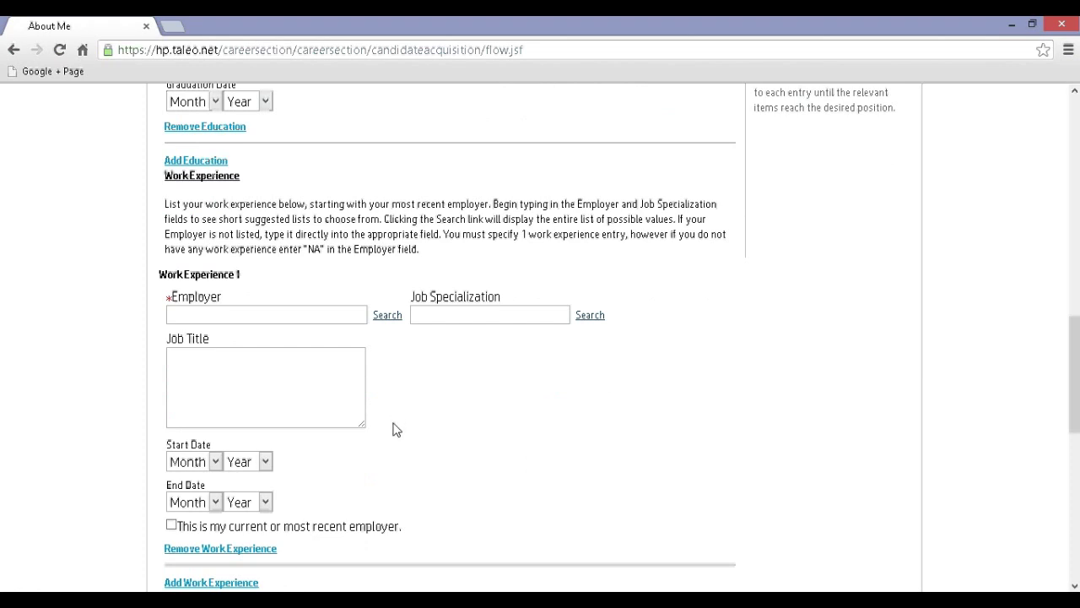
pyautogui.scroll(-1, 396, 430)
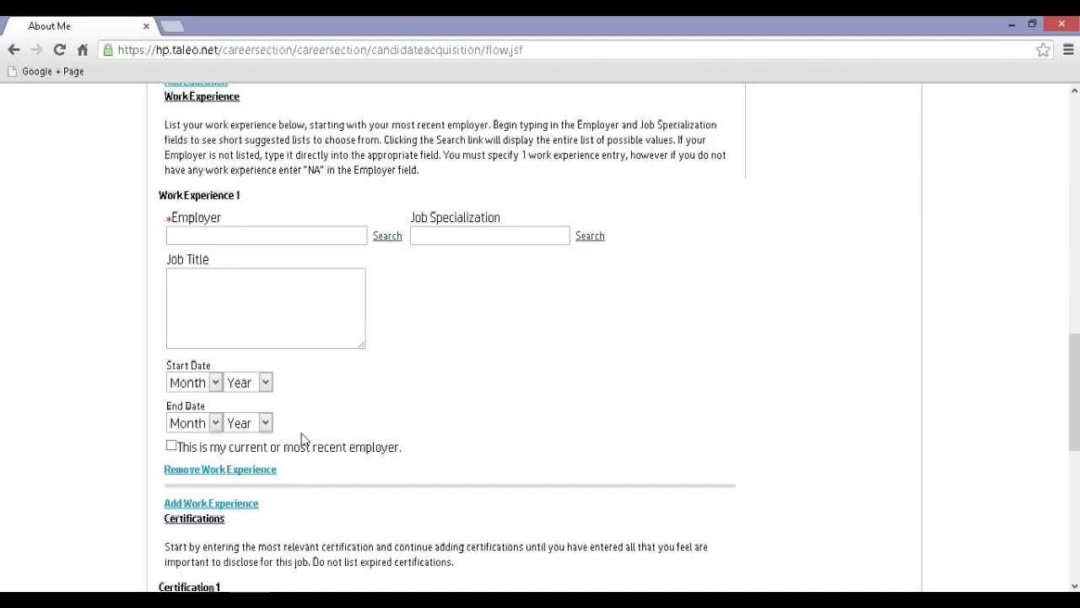
pyautogui.click(233, 475)
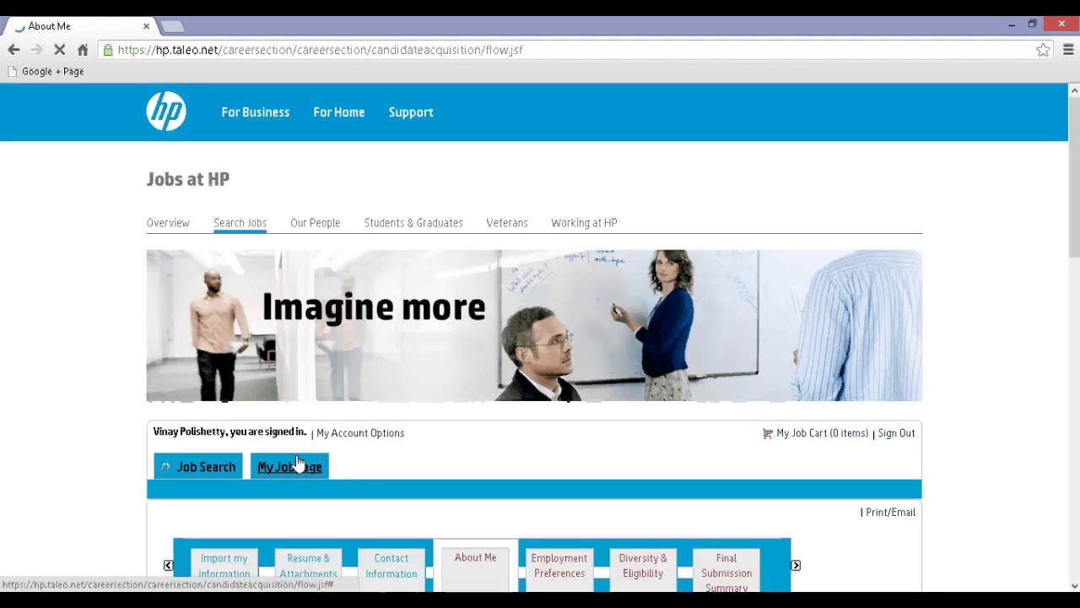
# Step: Remove the empty Certification 1 entry, and save and continue to Employment Preferences
pyautogui.scroll(-1, 340, 363)
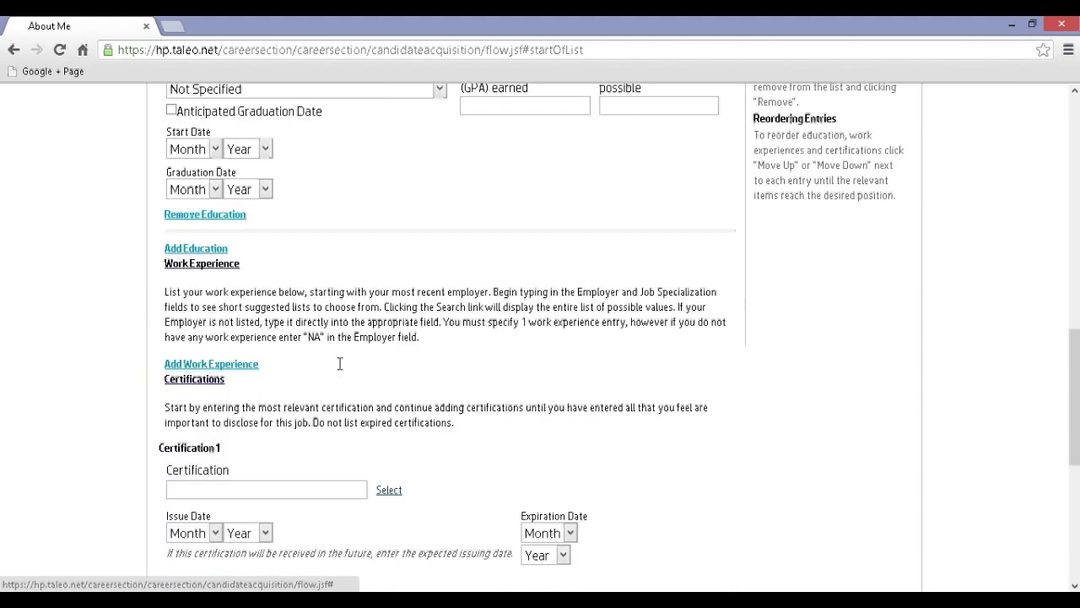
pyautogui.scroll(-1, 340, 364)
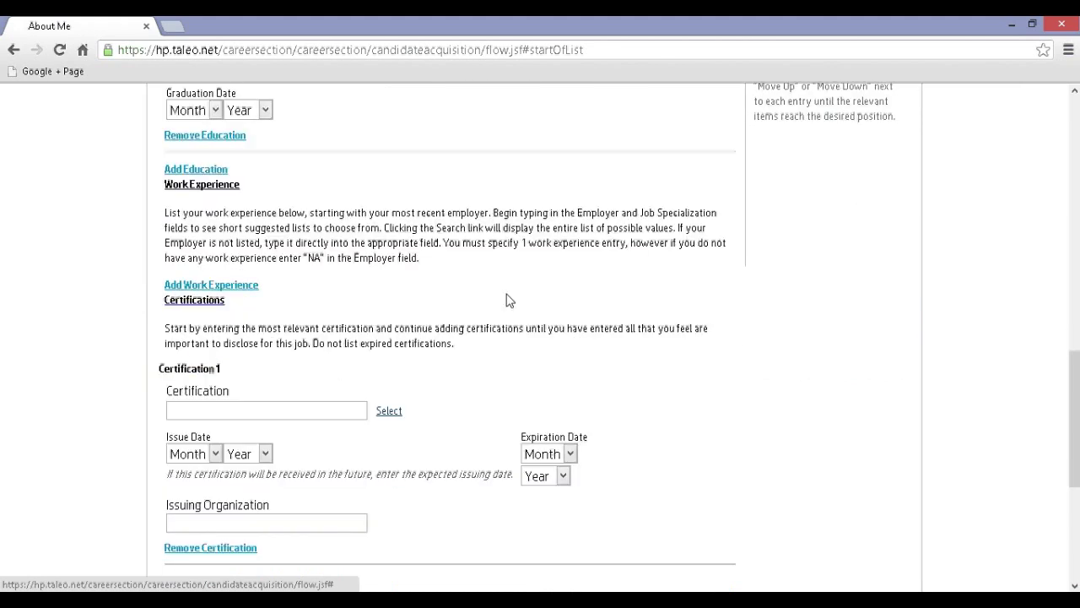
pyautogui.scroll(-1, 509, 301)
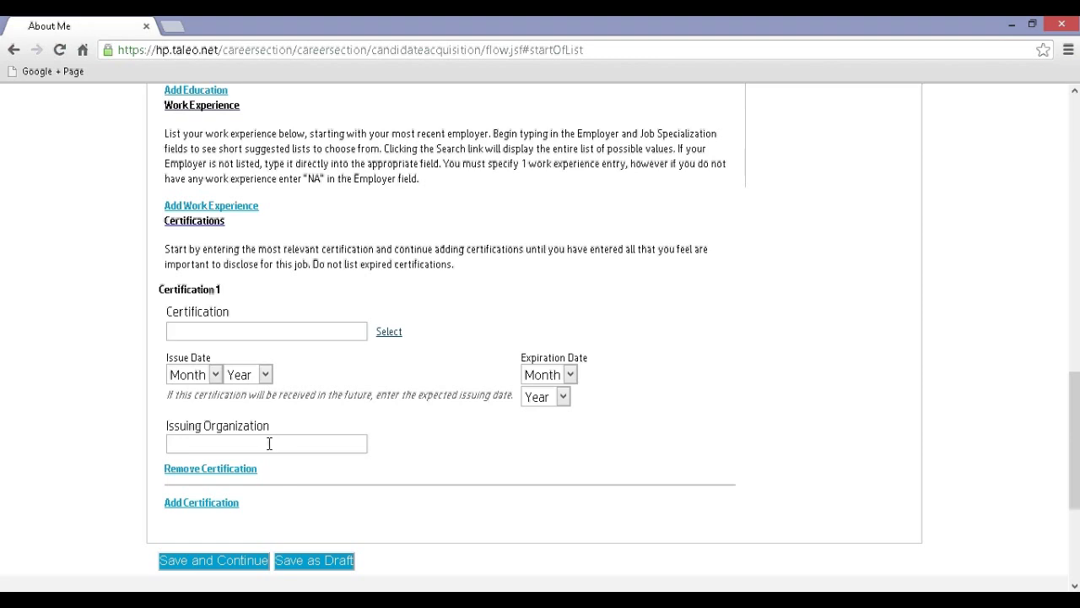
pyautogui.click(227, 471)
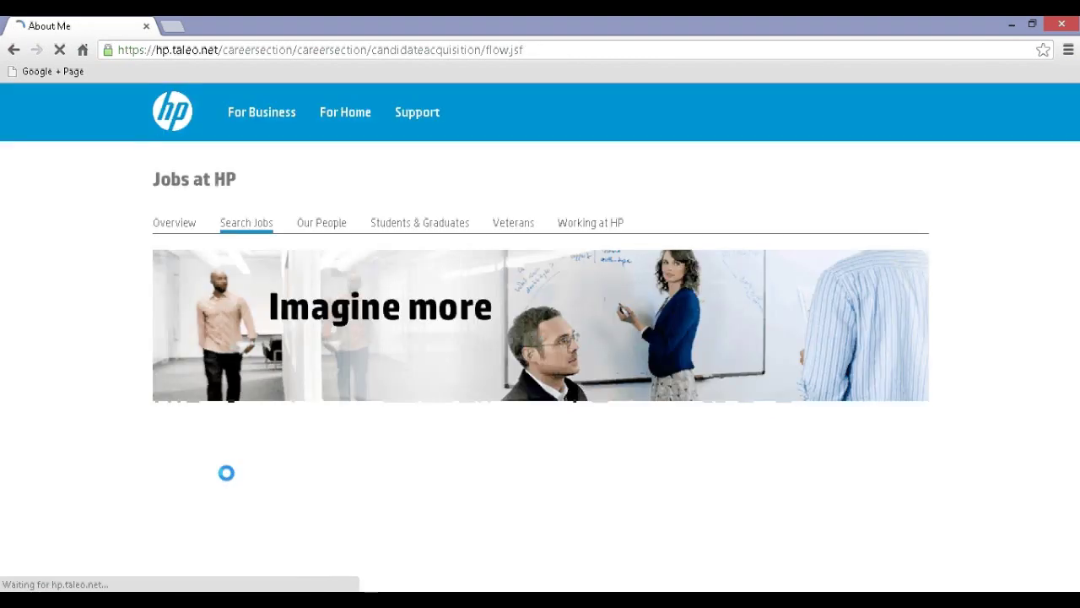
pyautogui.scroll(-3, 226, 480)
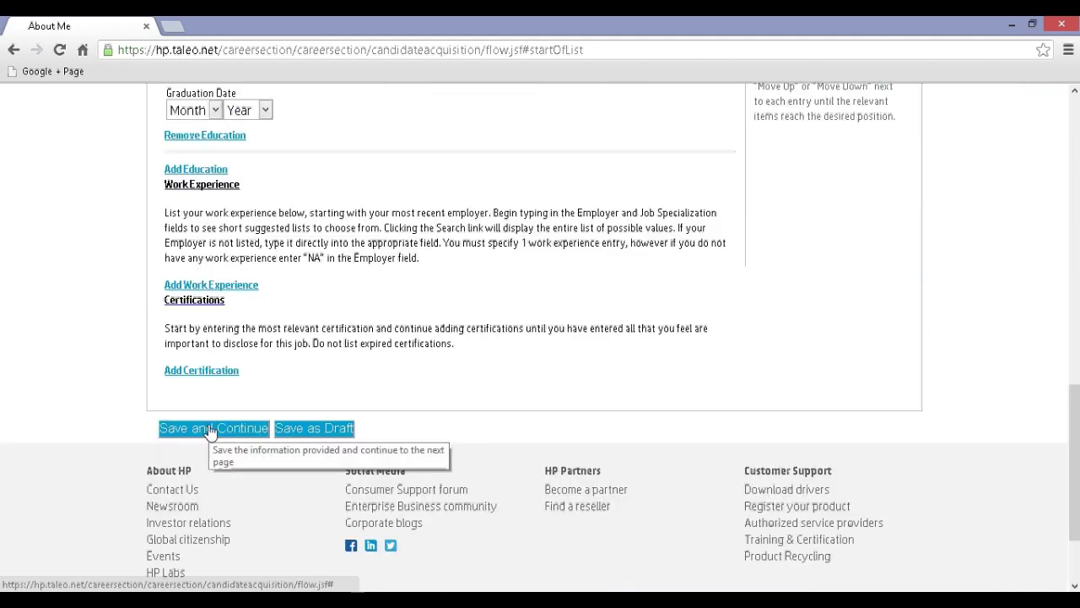
pyautogui.click(211, 429)
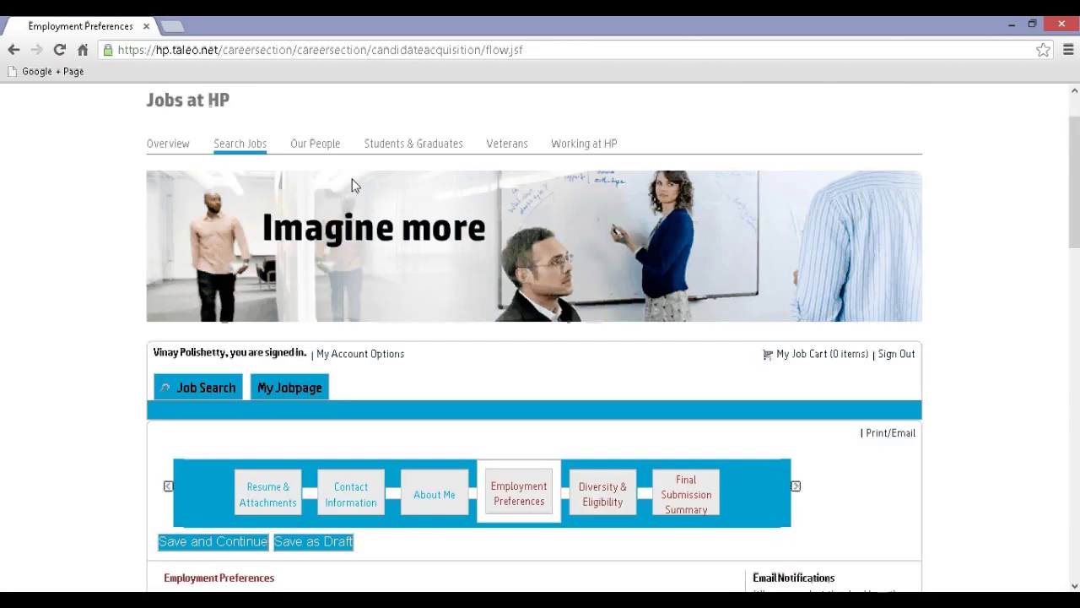
# Step: Review the Job Posting Notification section and the Education Level choices on the Employment Preferences page
pyautogui.scroll(-1, 354, 186)
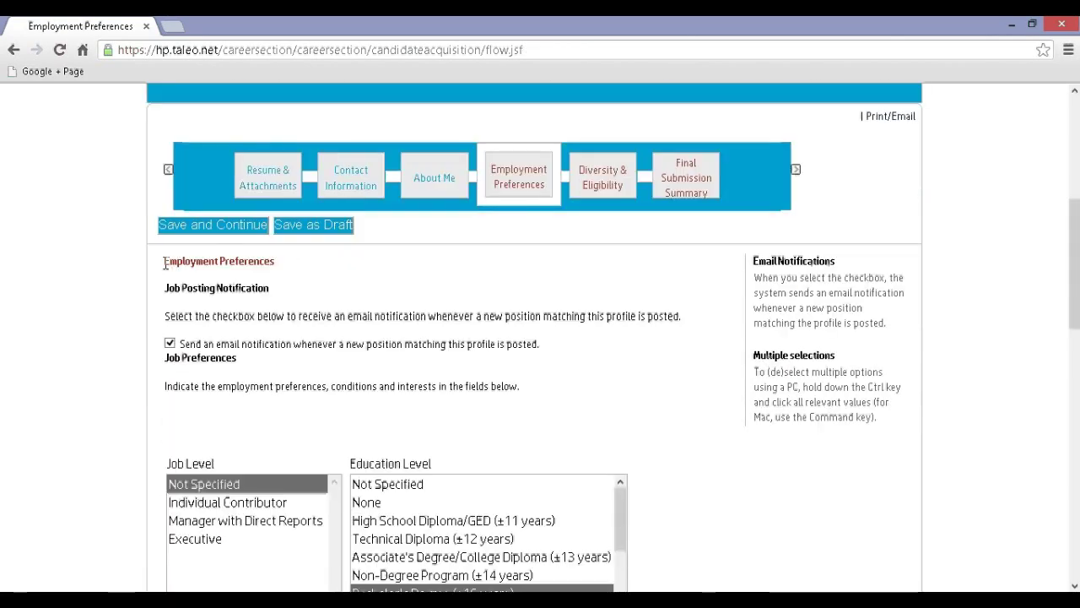
pyautogui.moveTo(165, 263); pyautogui.dragTo(272, 261)
pyautogui.click(285, 262)
pyautogui.moveTo(165, 288); pyautogui.dragTo(283, 288)
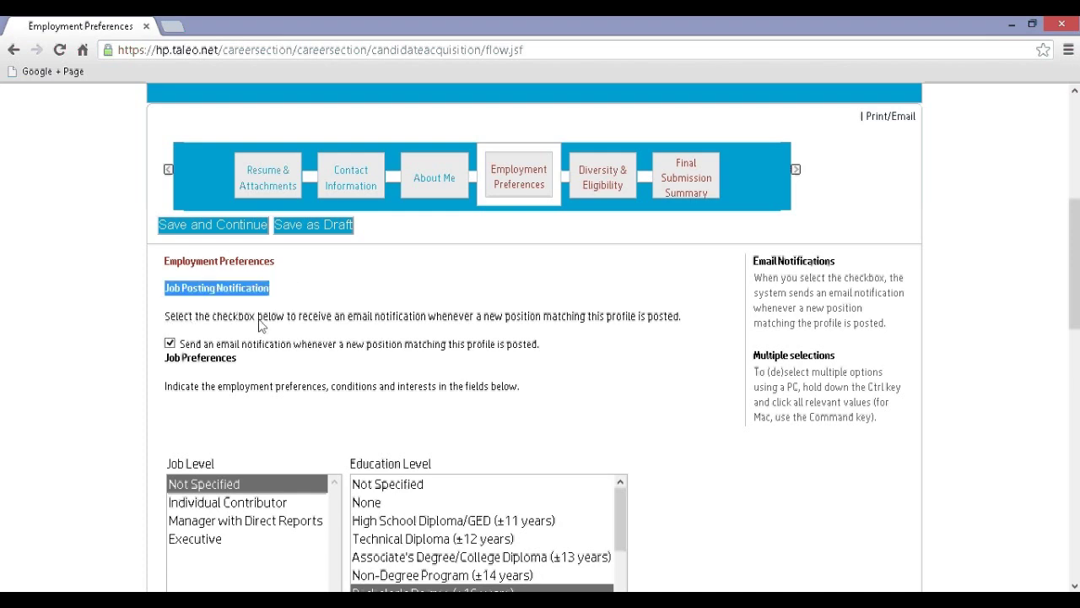
pyautogui.click(363, 326)
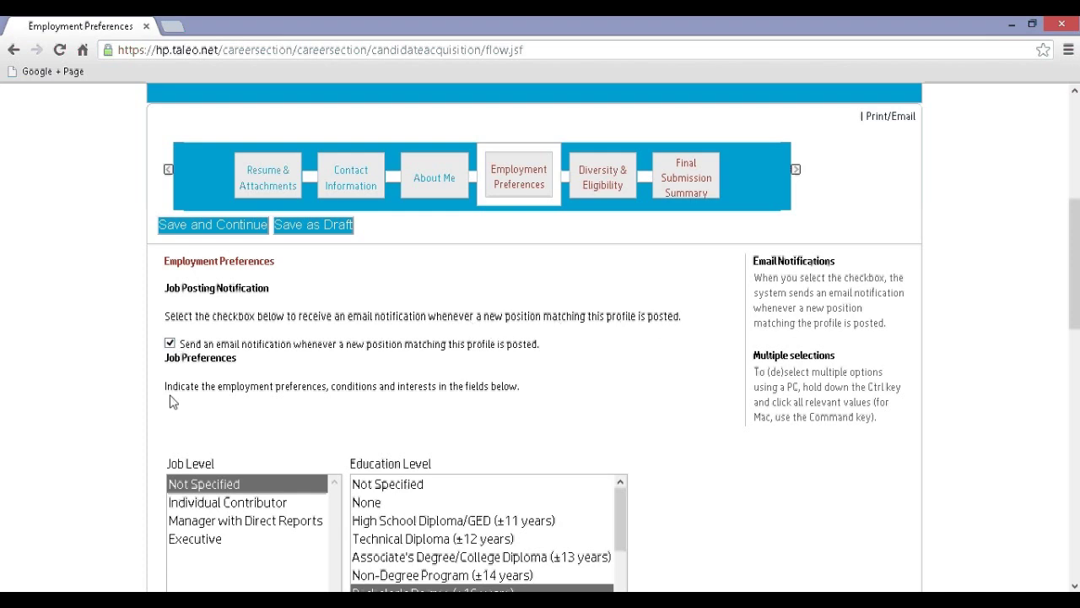
pyautogui.scroll(-2, 126, 424)
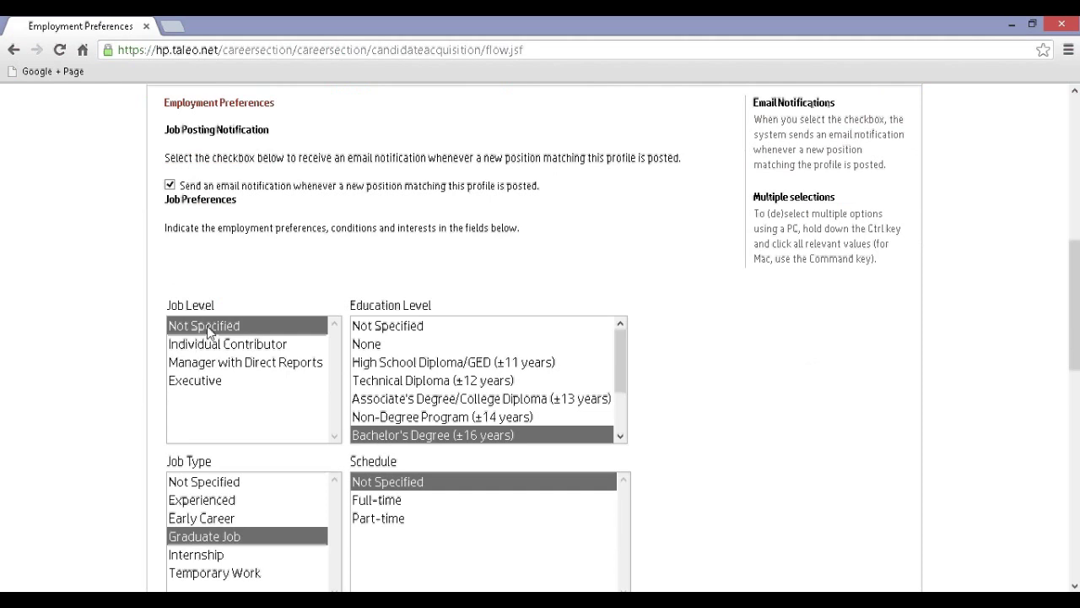
pyautogui.click(621, 371)
pyautogui.moveTo(620, 372); pyautogui.dragTo(622, 407)
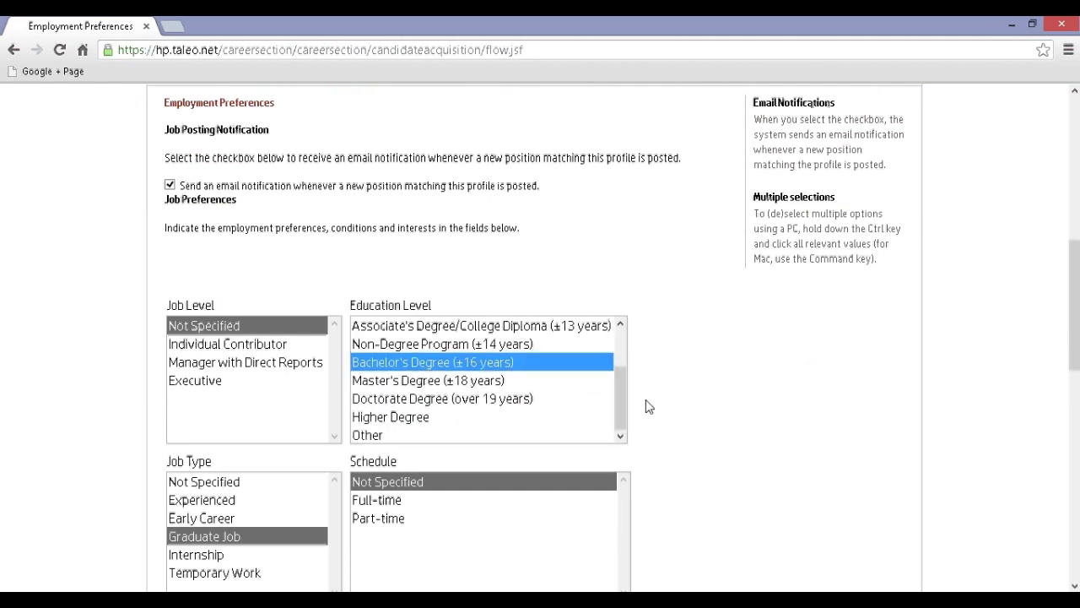
# Step: Choose Graduate Job as the job type and Indian Rupee (INR) as the salary currency
pyautogui.scroll(-2, 670, 399)
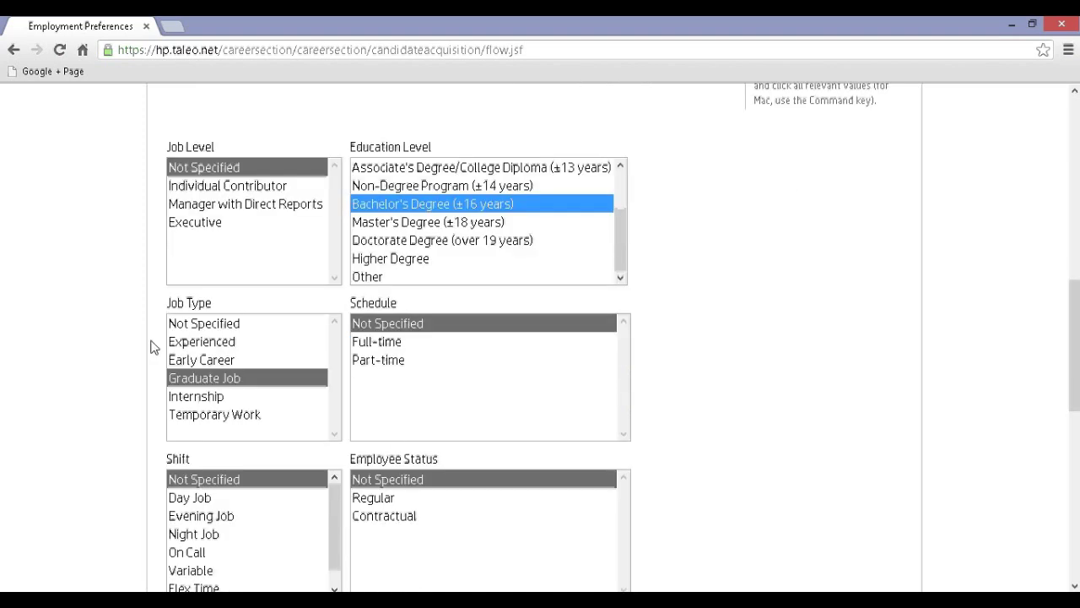
pyautogui.click(214, 379)
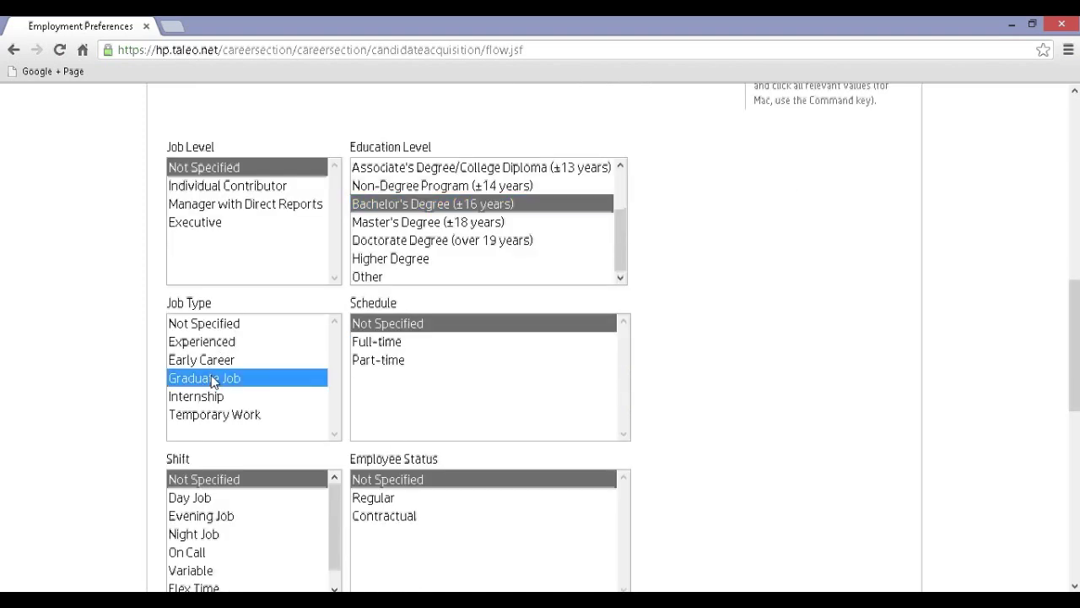
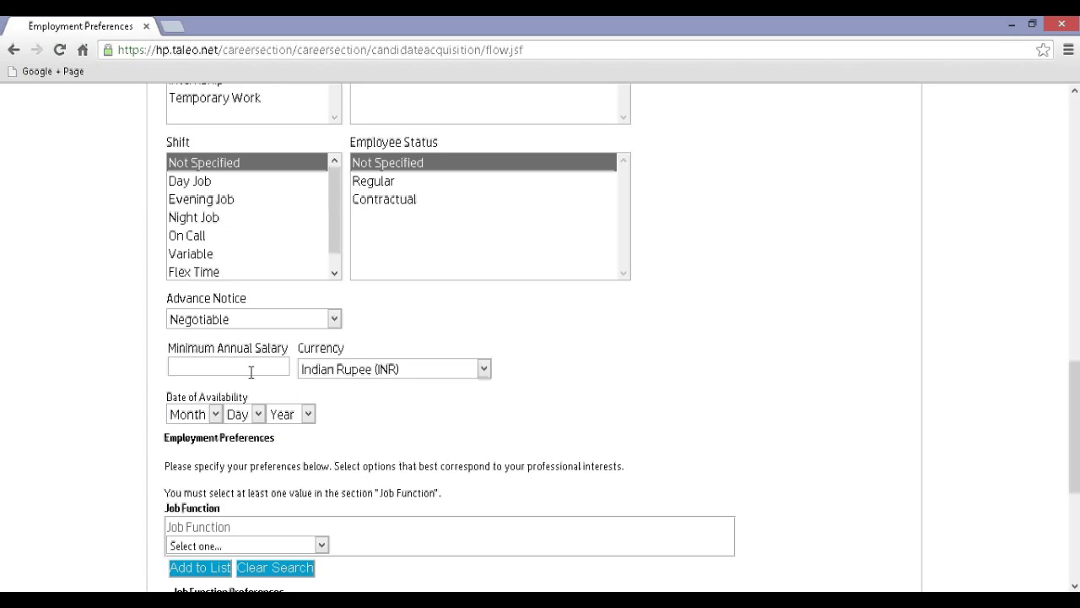
pyautogui.click(318, 375)
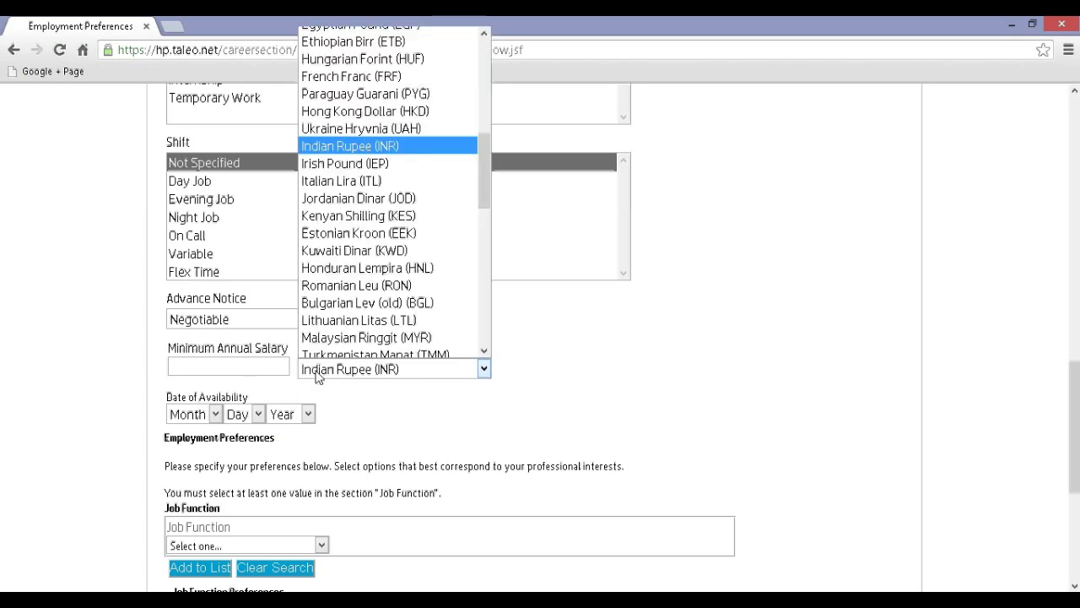
pyautogui.click(401, 147)
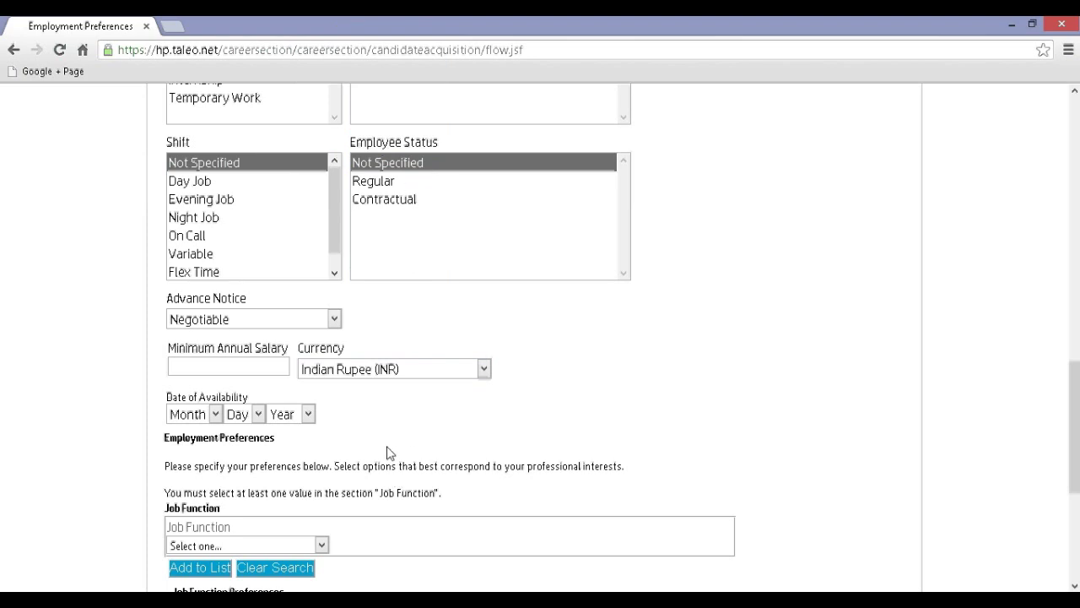
# Step: Add Information Technology to the Job Function Preferences list
pyautogui.scroll(-2, 387, 453)
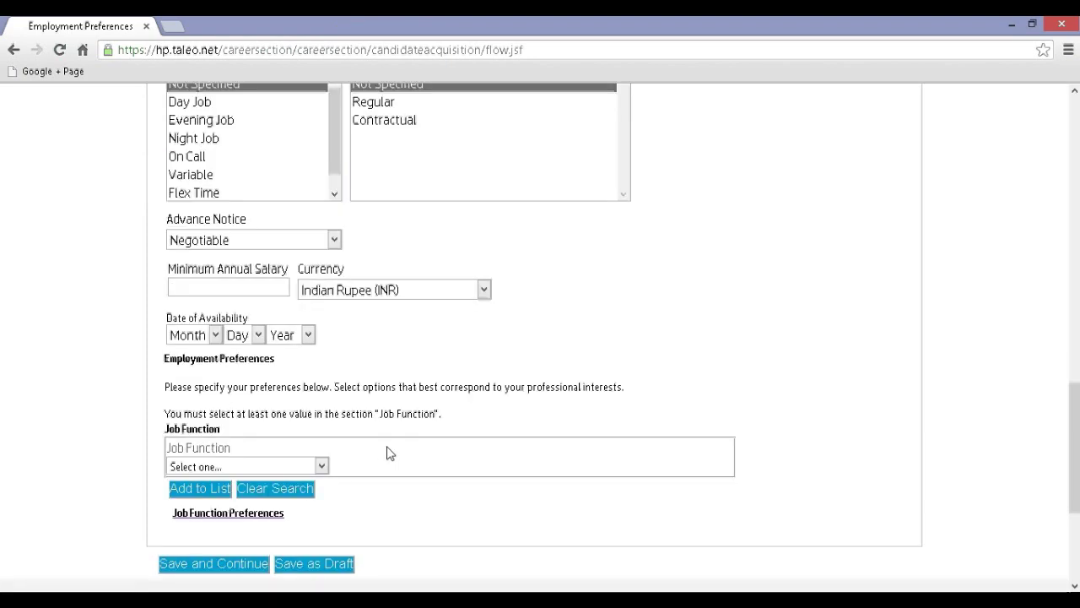
pyautogui.click(322, 467)
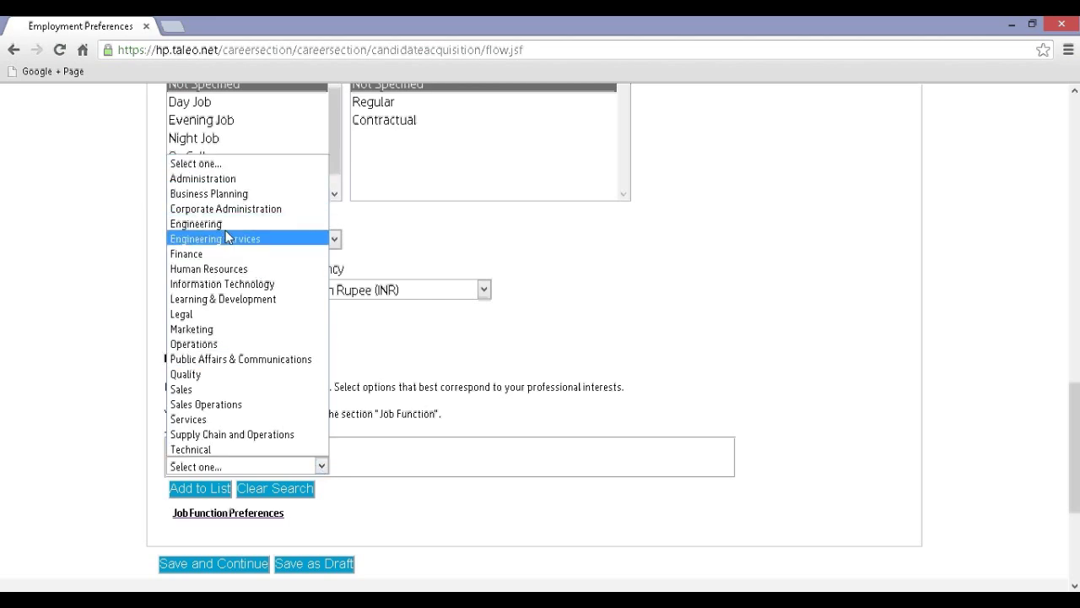
pyautogui.click(225, 287)
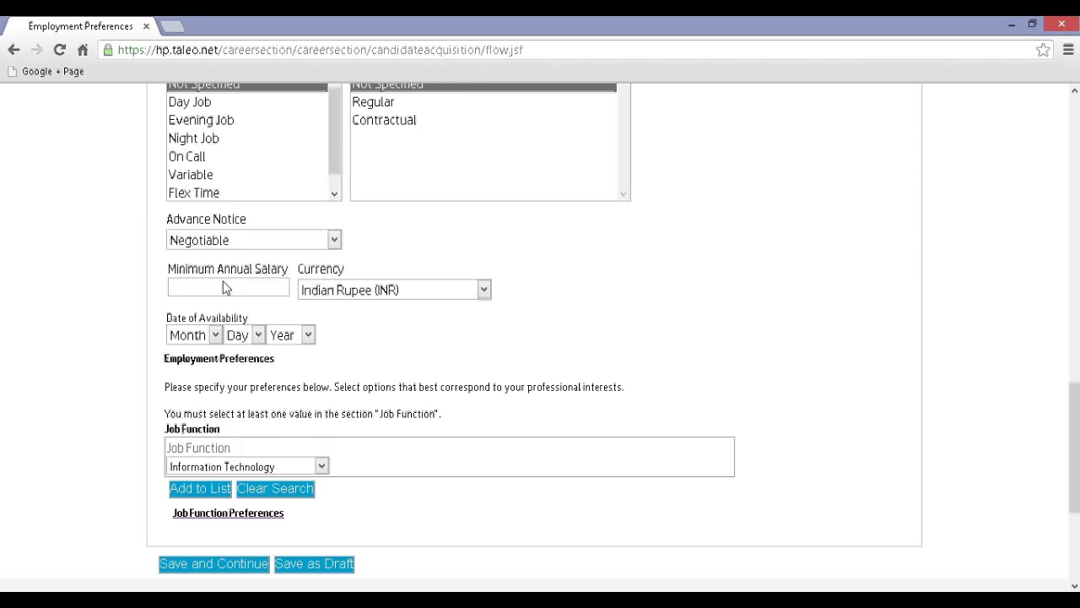
pyautogui.click(201, 489)
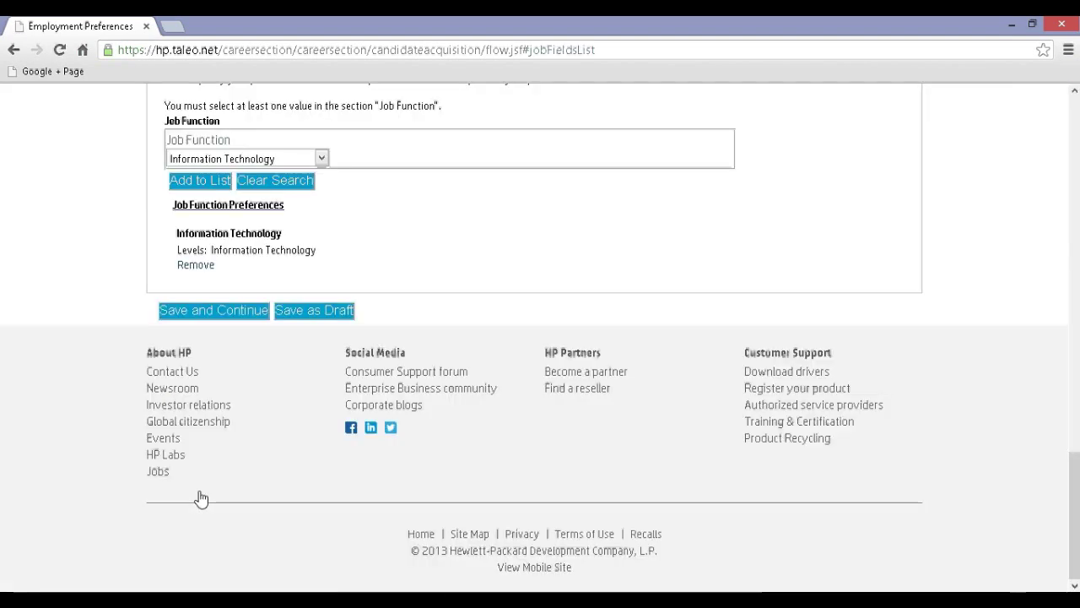
# Step: Add Technical as another job function preference, and save and continue to the location preferences
pyautogui.scroll(1, 203, 496)
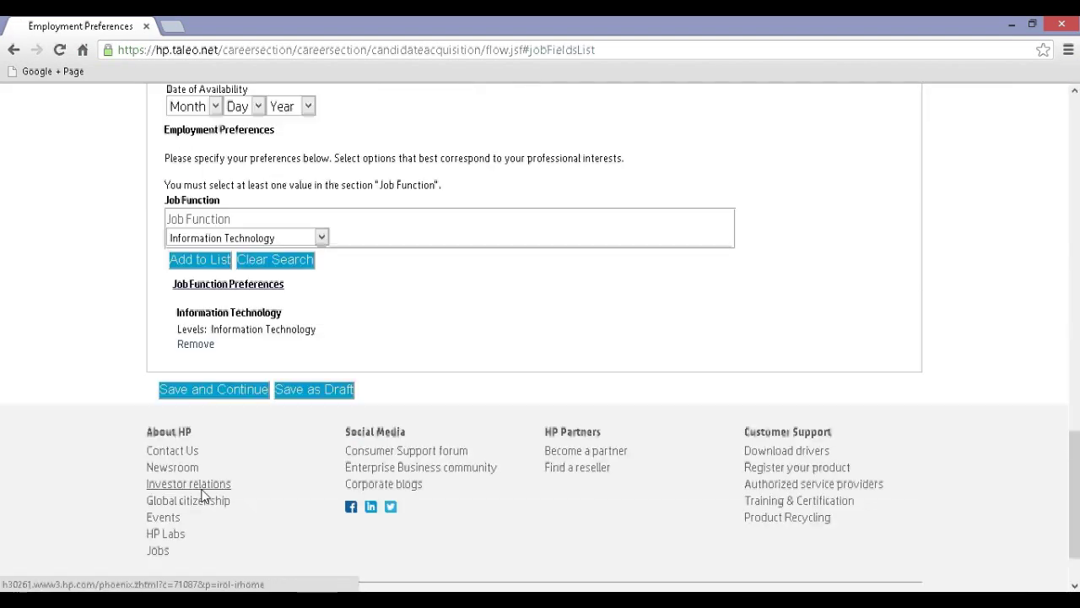
pyautogui.click(210, 242)
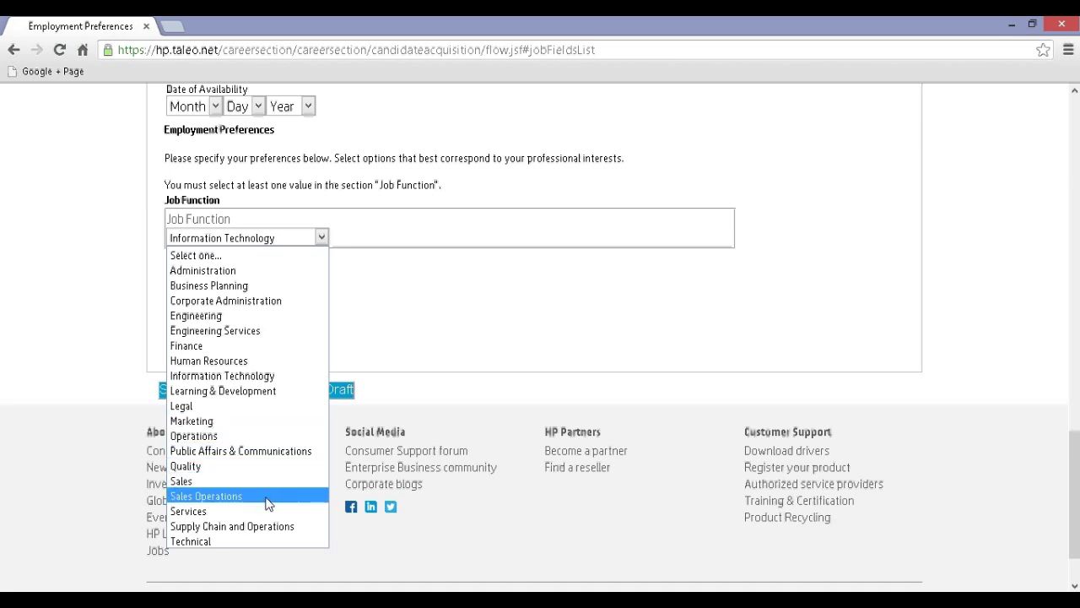
pyautogui.click(246, 540)
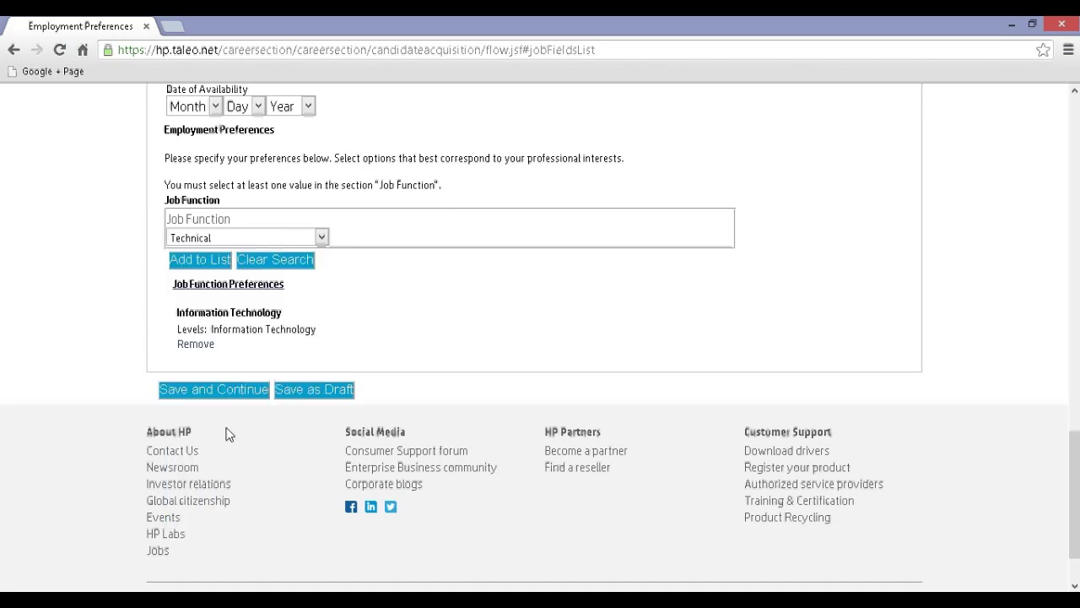
pyautogui.click(199, 265)
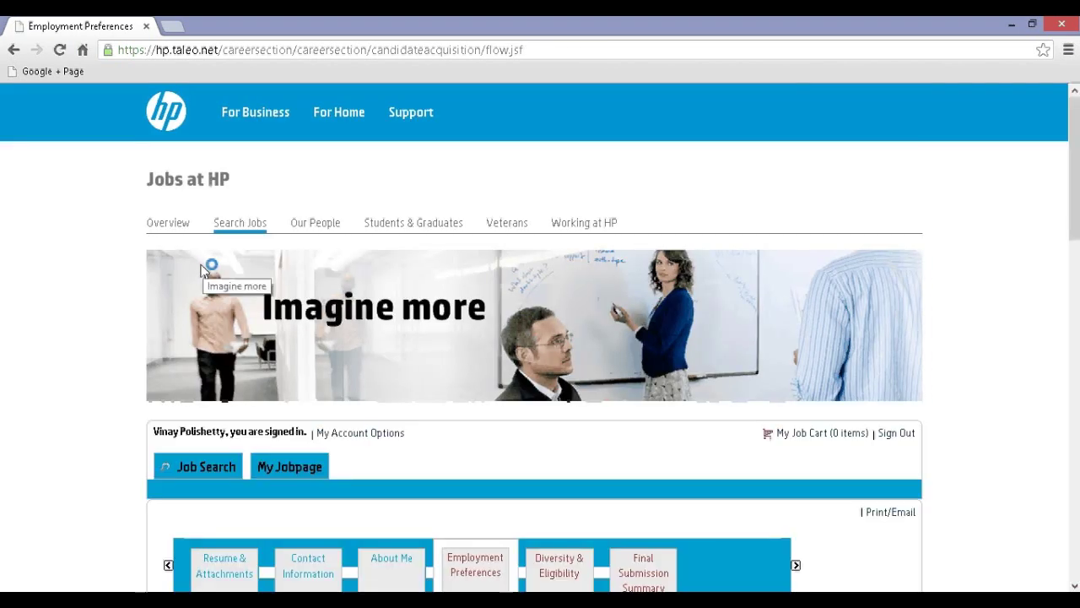
pyautogui.scroll(1, 344, 249)
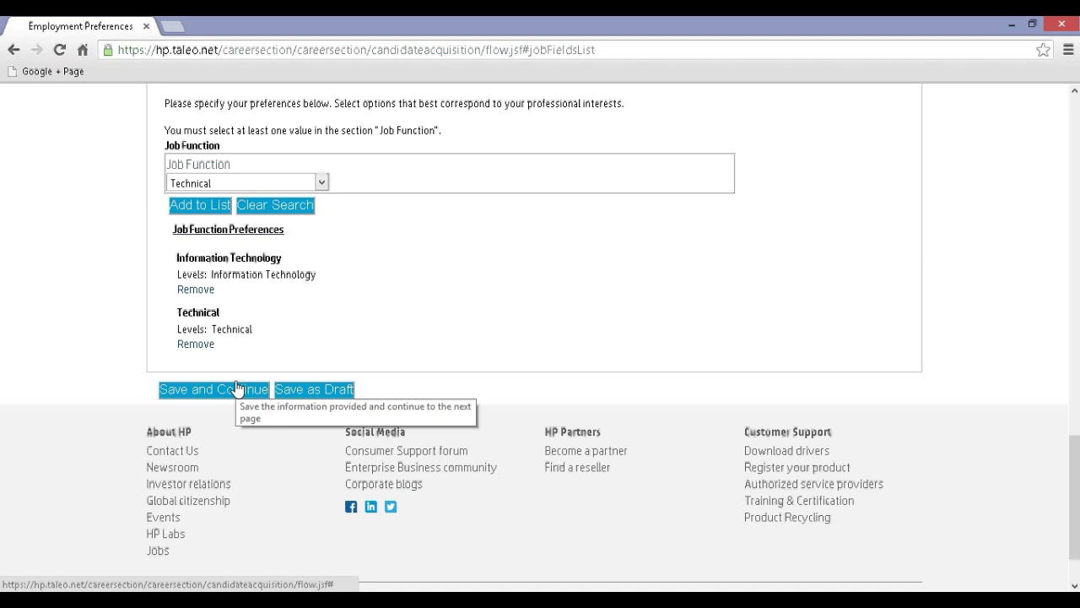
pyautogui.click(236, 388)
# Step: Add Hyderabad in Andhra Pradesh, India, to the Location Preferences, and save and continue to the organization preferences
pyautogui.scroll(-1, 314, 380)
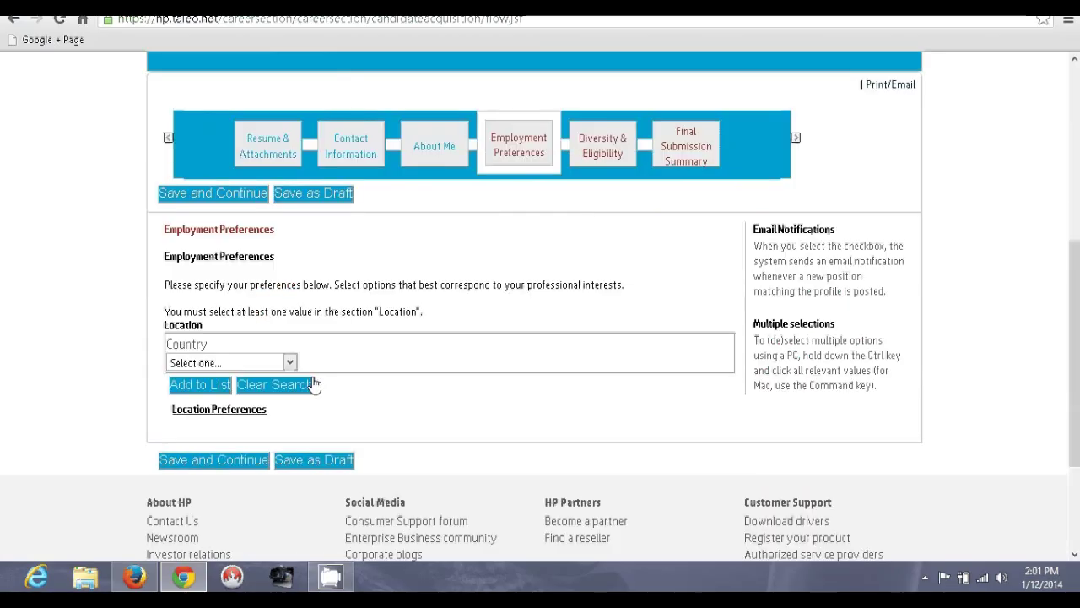
pyautogui.click(212, 364)
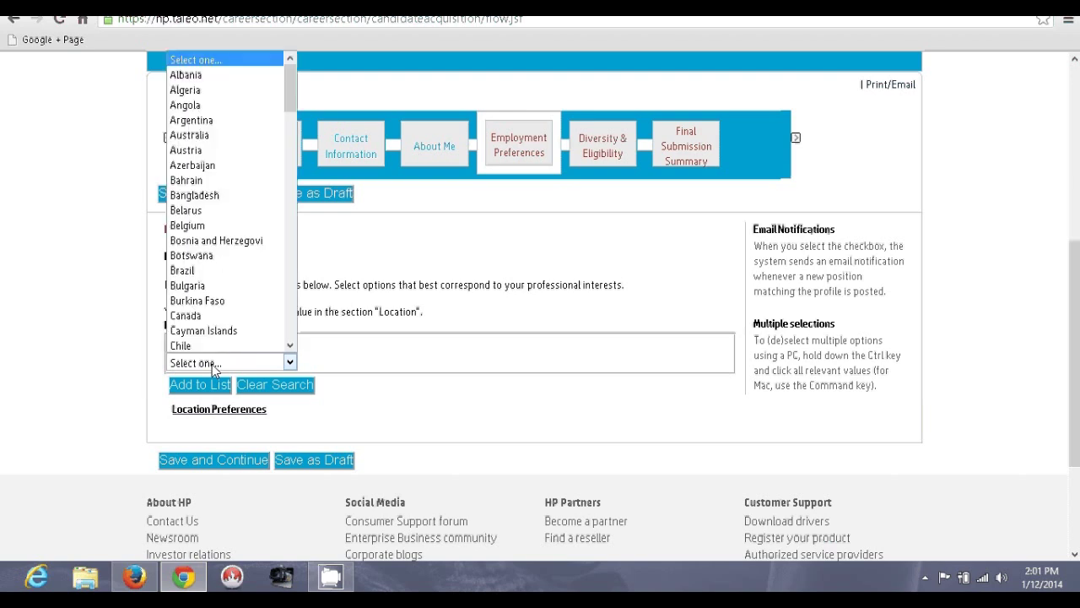
pyautogui.moveTo(288, 91); pyautogui.dragTo(282, 167)
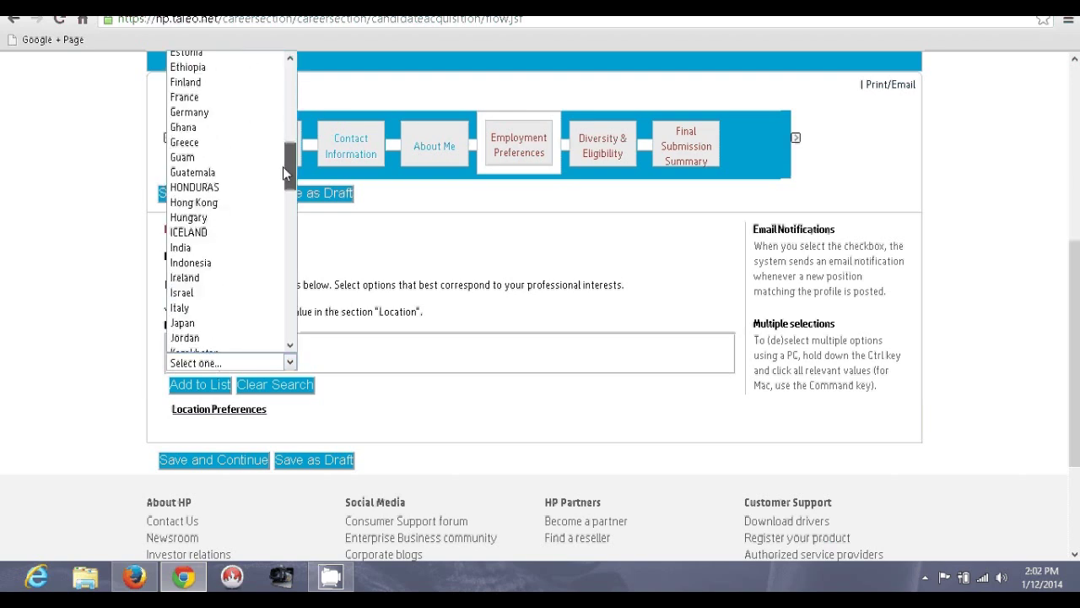
pyautogui.click(233, 247)
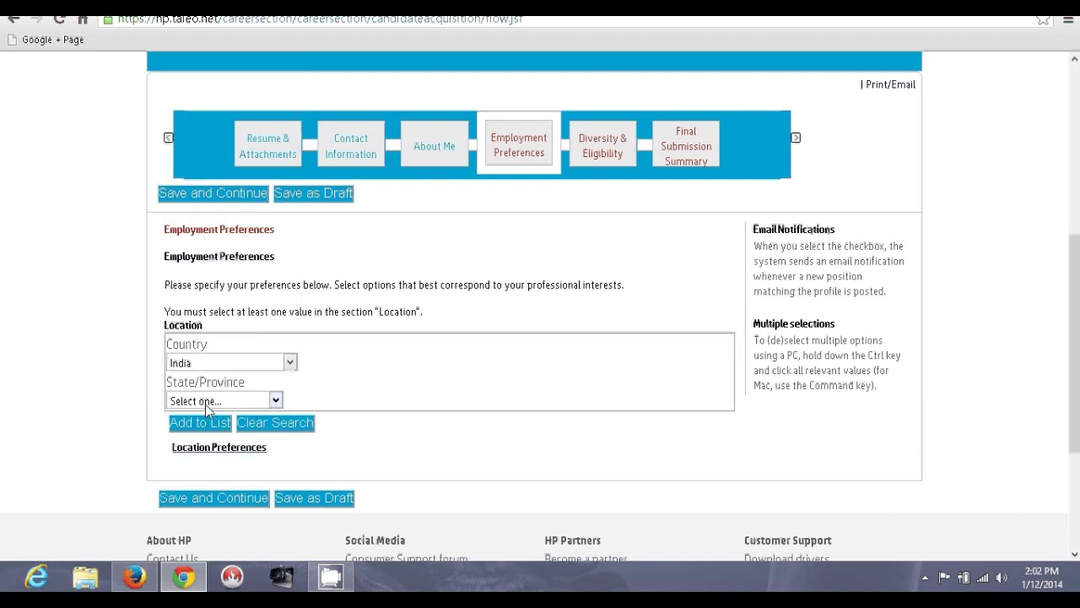
pyautogui.click(205, 401)
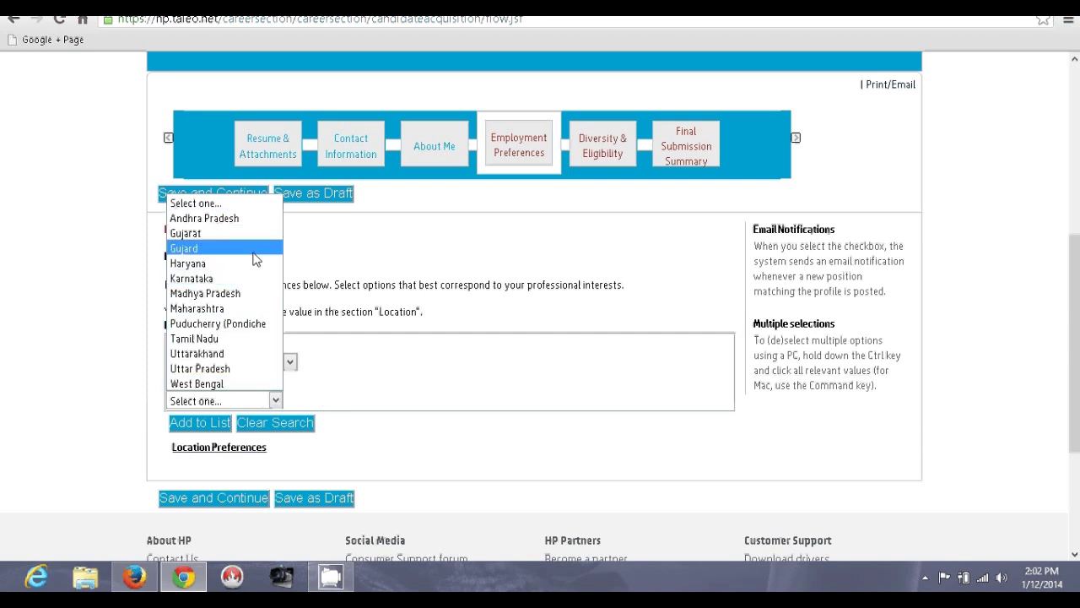
pyautogui.click(234, 222)
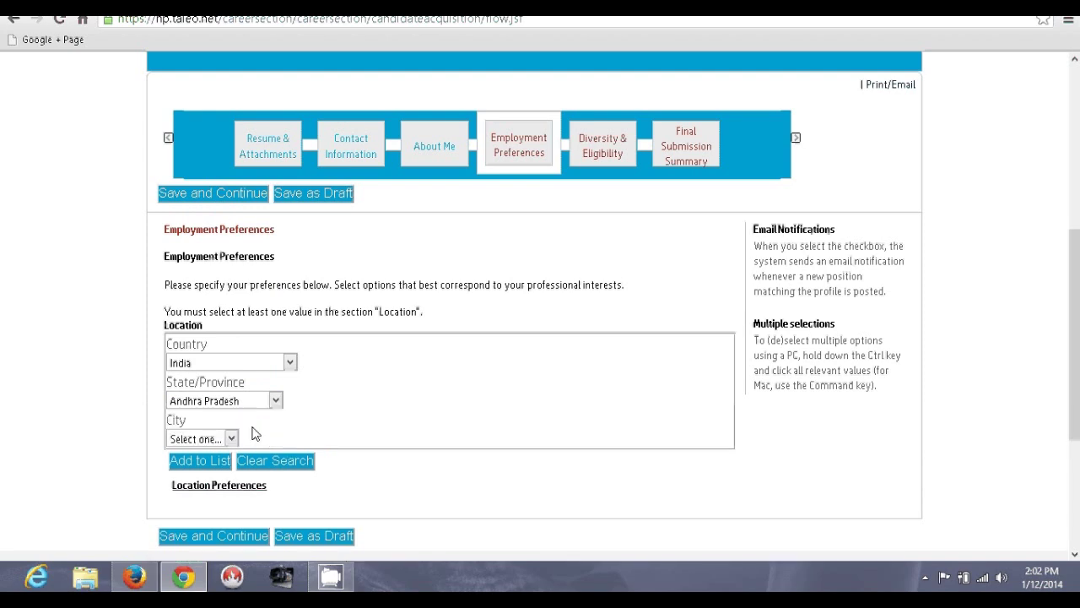
pyautogui.click(221, 437)
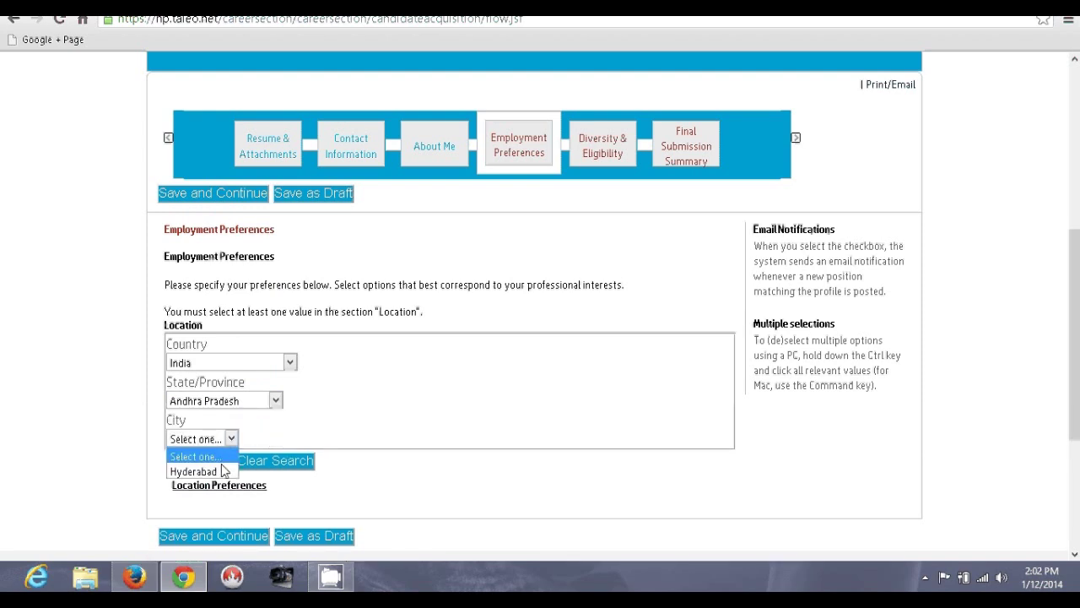
pyautogui.click(218, 472)
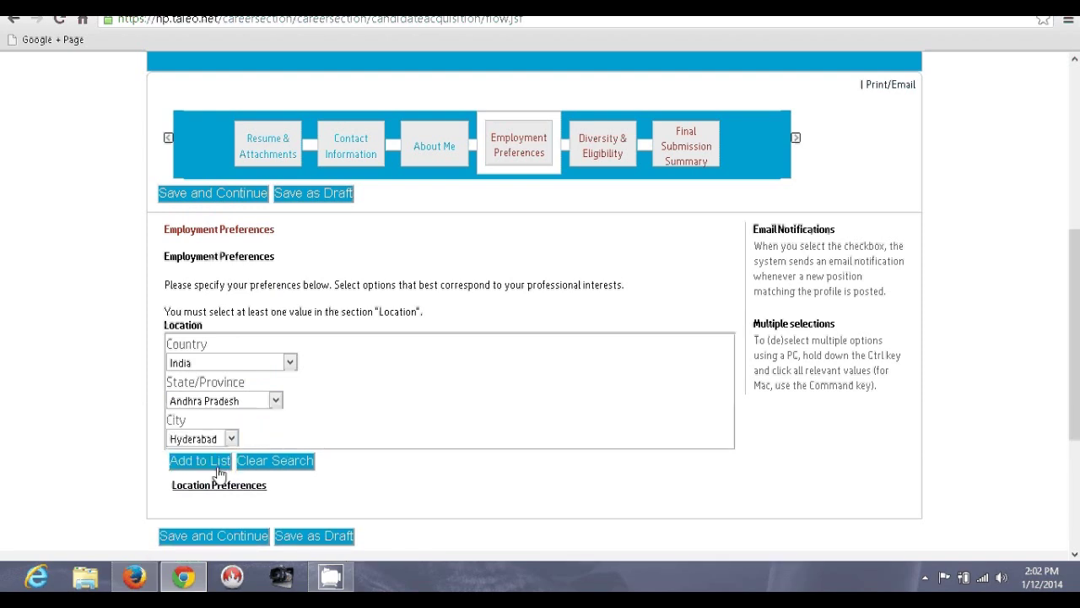
pyautogui.click(200, 463)
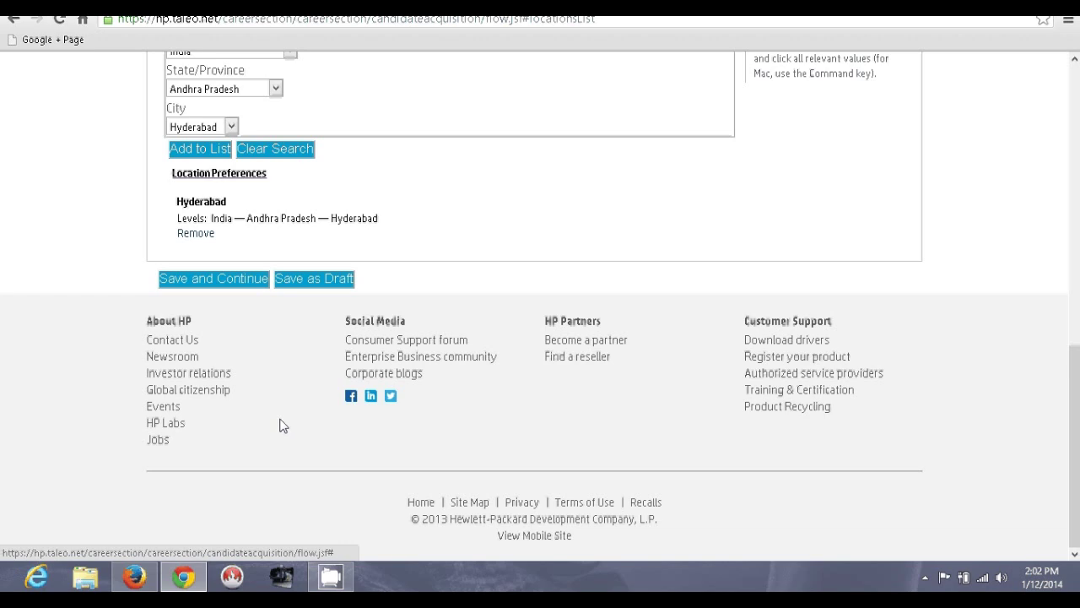
pyautogui.click(234, 287)
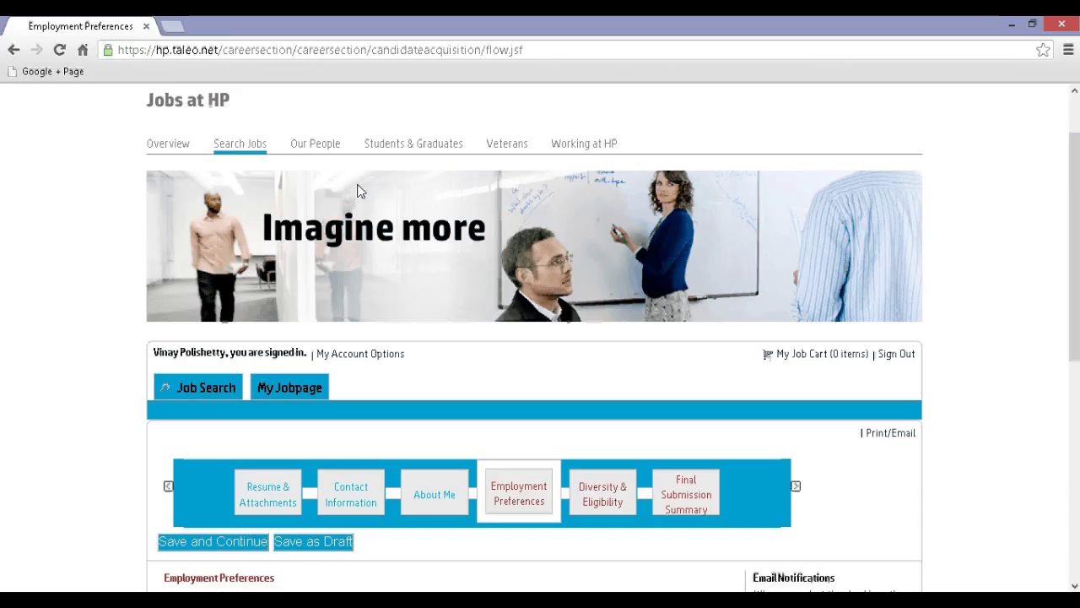
# Step: Set the organization's Business Group to HP Software and its Business Unit to EB Software
pyautogui.scroll(-1, 358, 190)
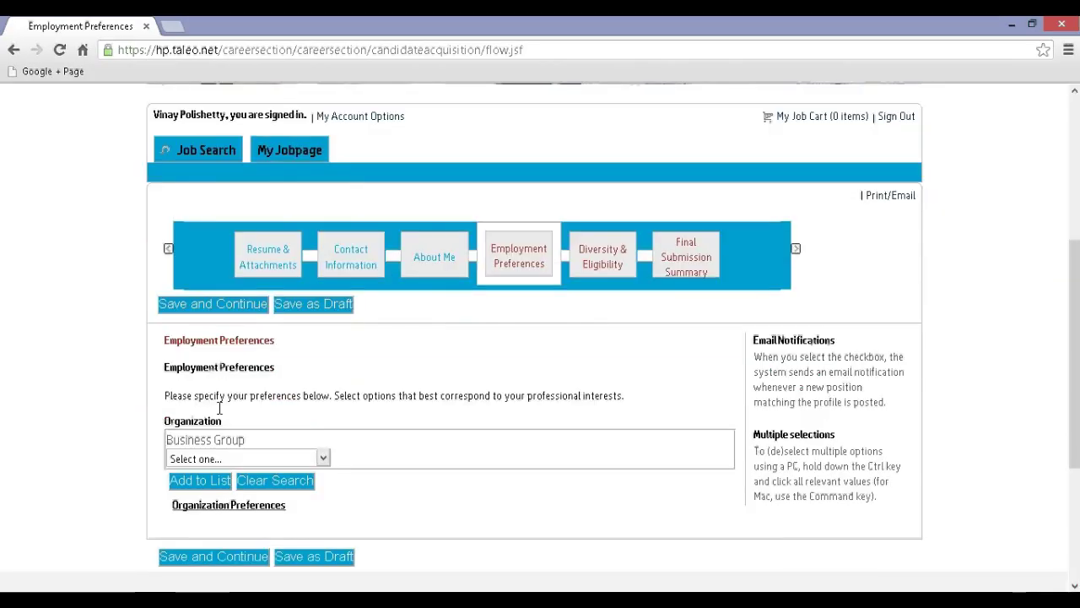
pyautogui.click(209, 461)
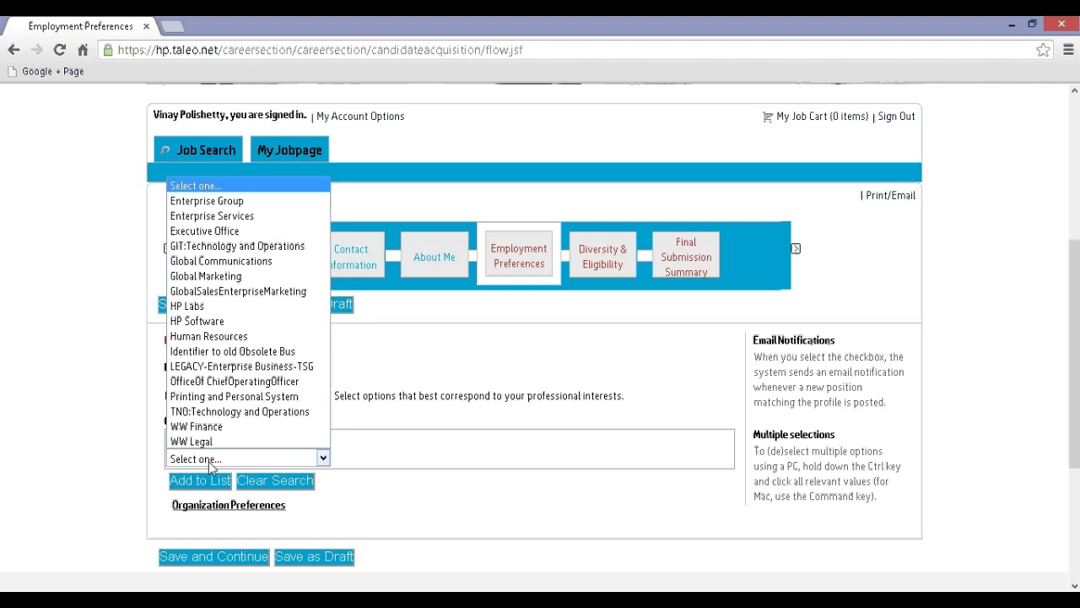
pyautogui.click(199, 326)
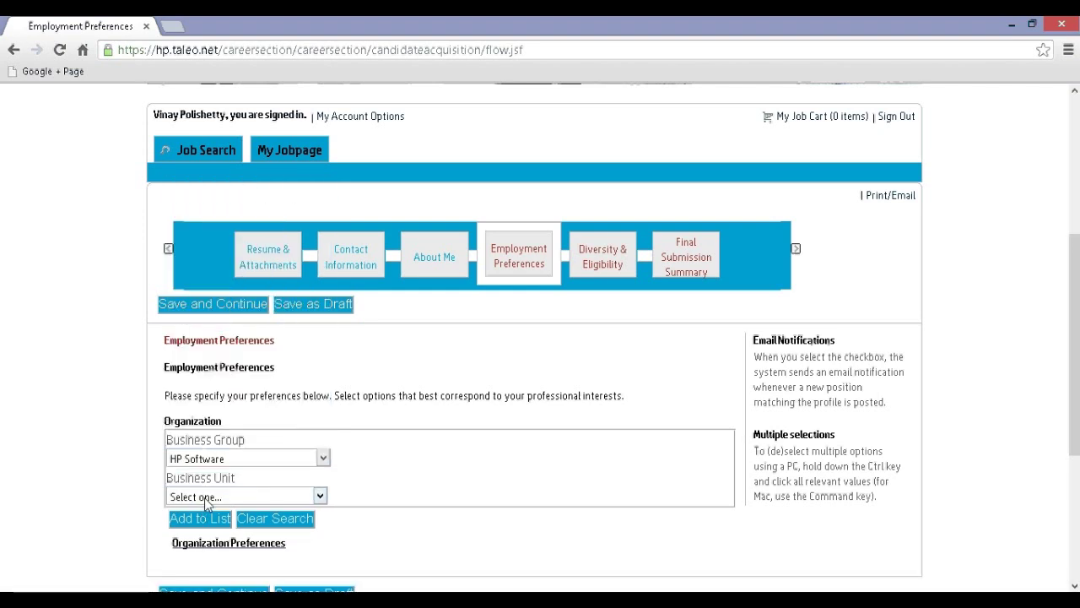
pyautogui.click(205, 498)
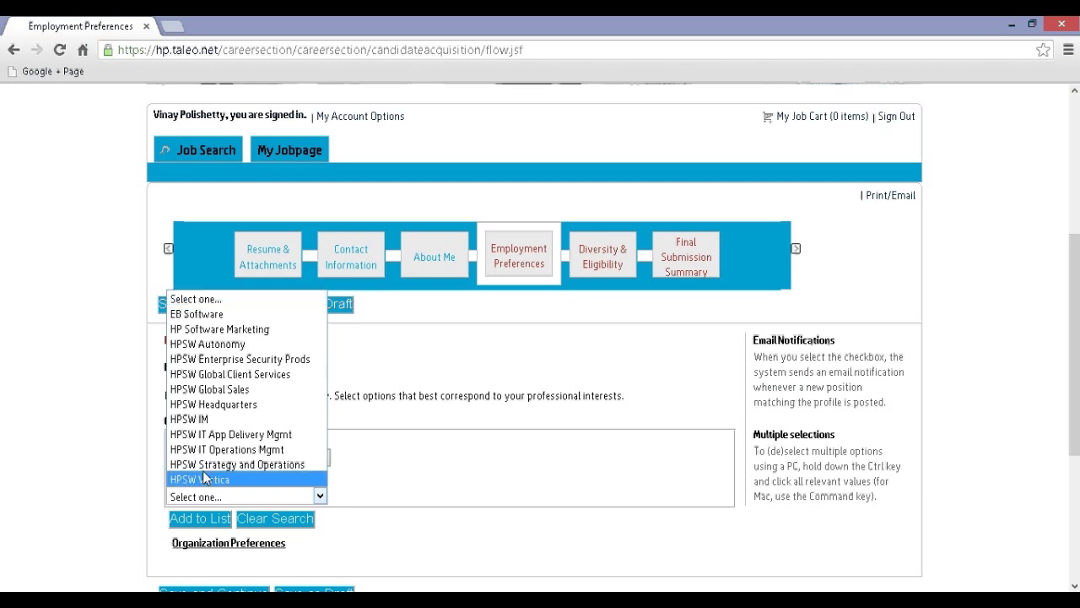
pyautogui.click(205, 314)
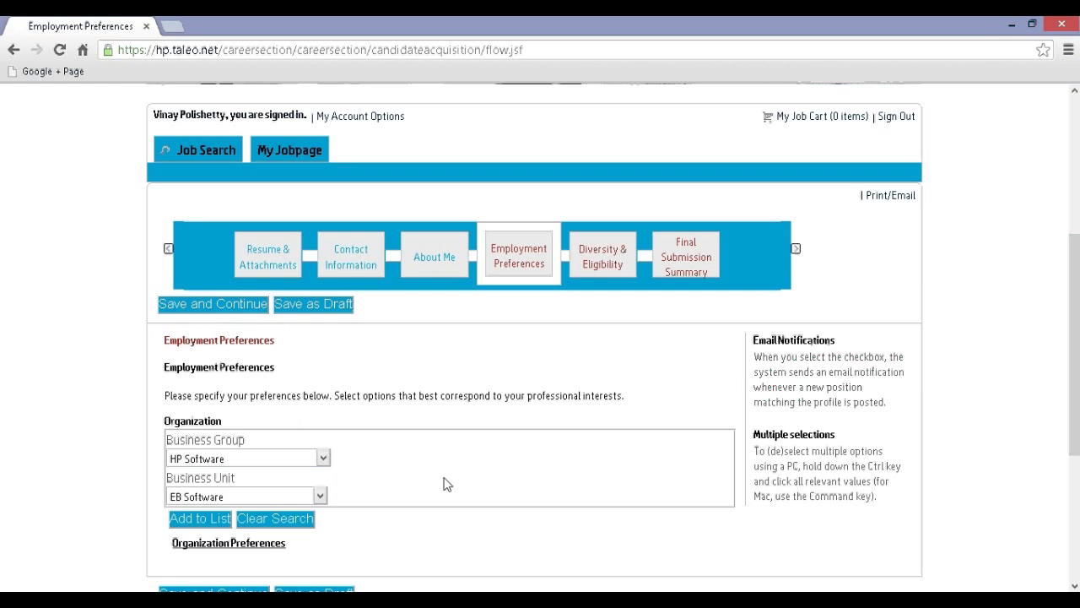
pyautogui.scroll(-1, 447, 484)
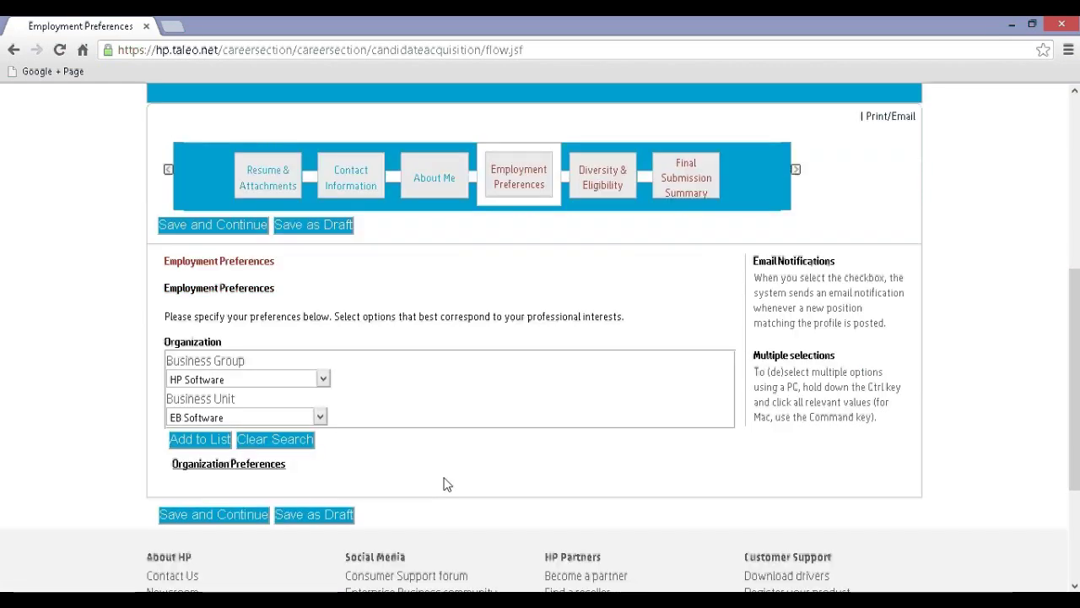
# Step: Change the Business Unit to HP Software Marketing, add it to the Organization Preferences, and save and continue to Diversity & Eligibility
pyautogui.click(320, 418)
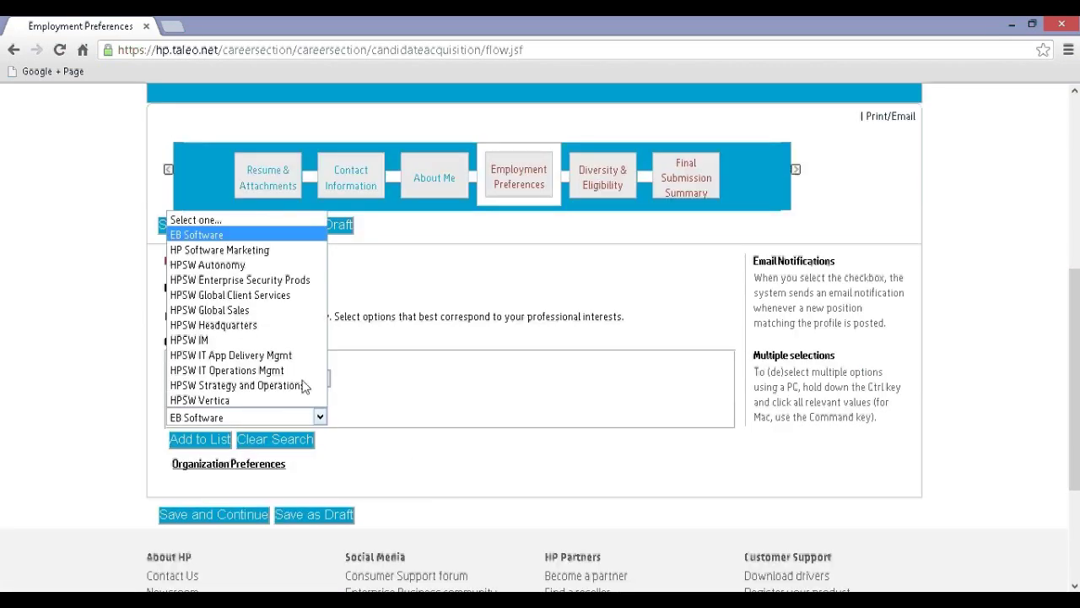
pyautogui.click(245, 250)
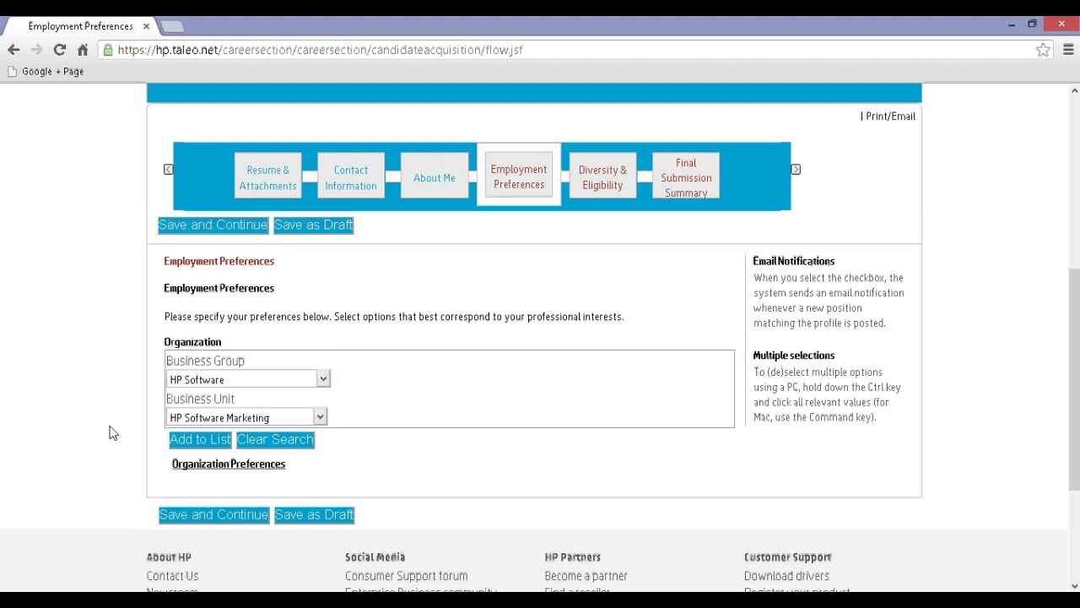
pyautogui.click(192, 446)
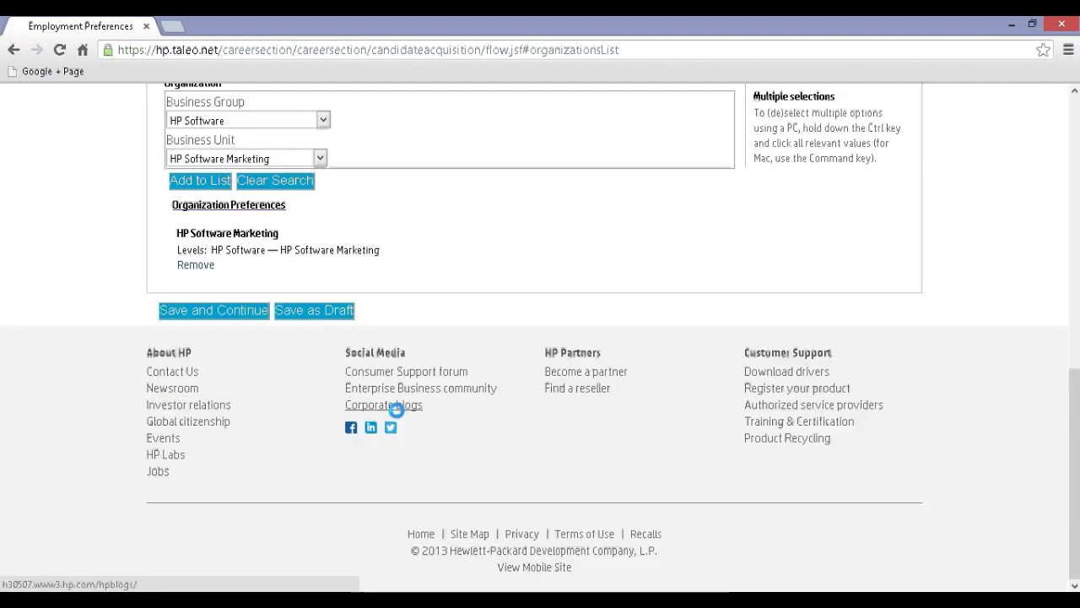
pyautogui.scroll(1, 396, 410)
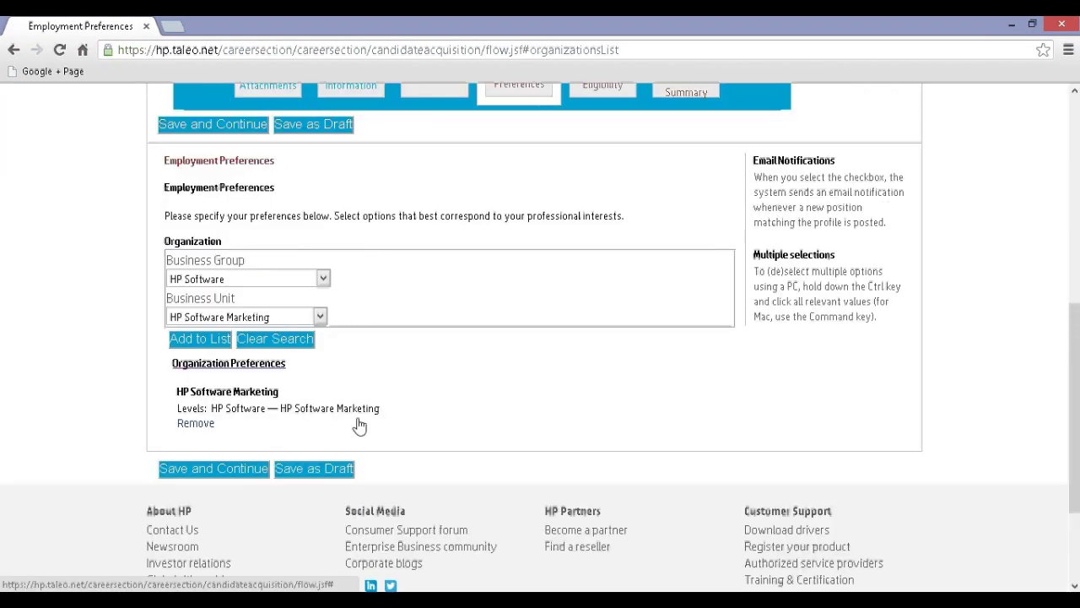
pyautogui.click(216, 471)
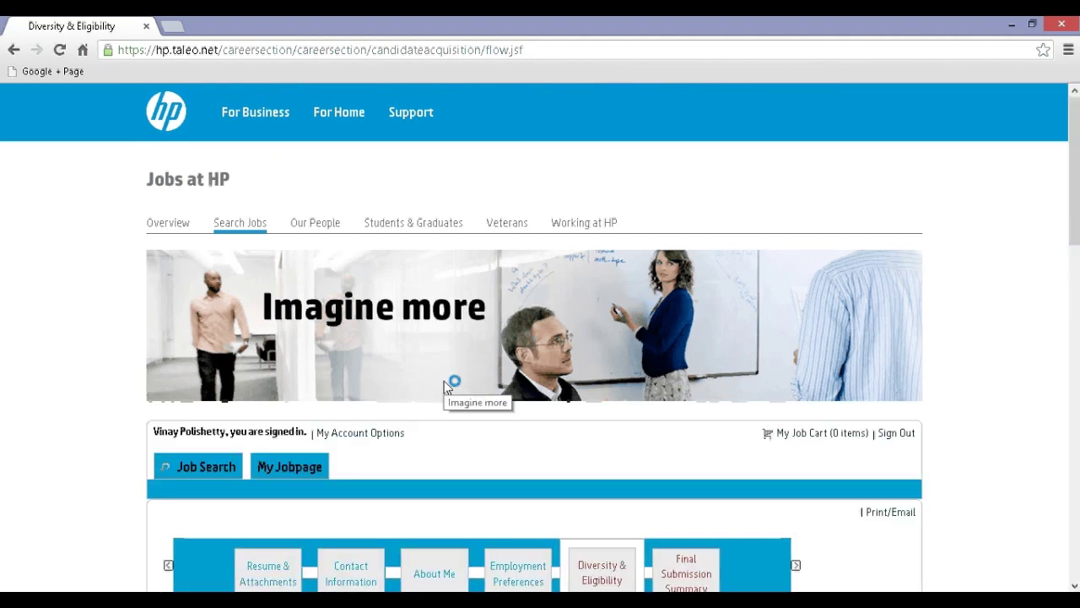
# Step: Select India as the country of citizenship or permanent residency in the pre-employment questionnaire
pyautogui.scroll(-5, 447, 386)
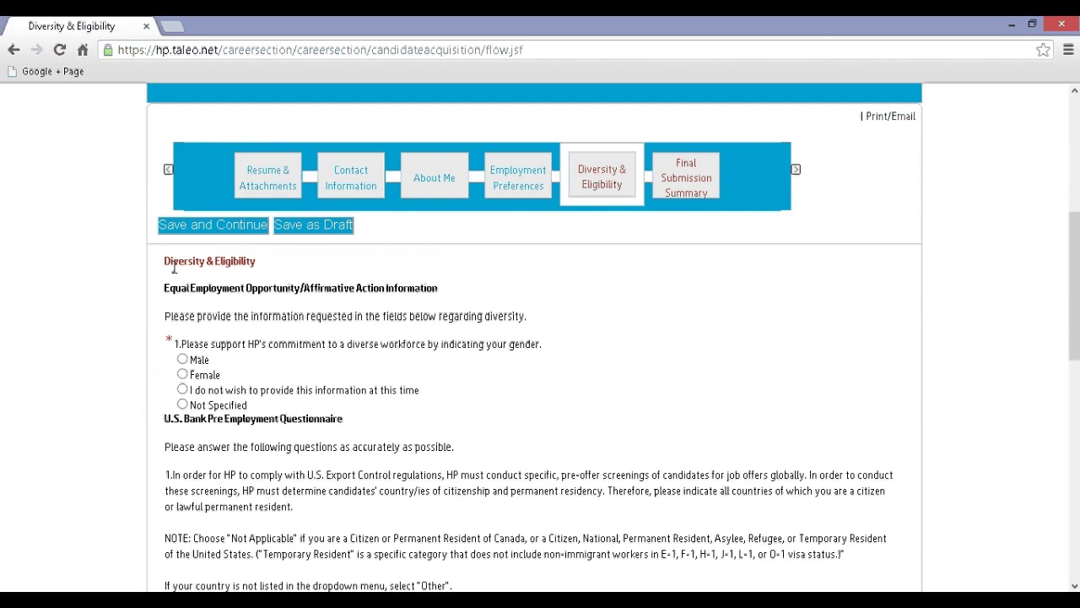
pyautogui.moveTo(164, 262); pyautogui.dragTo(262, 267)
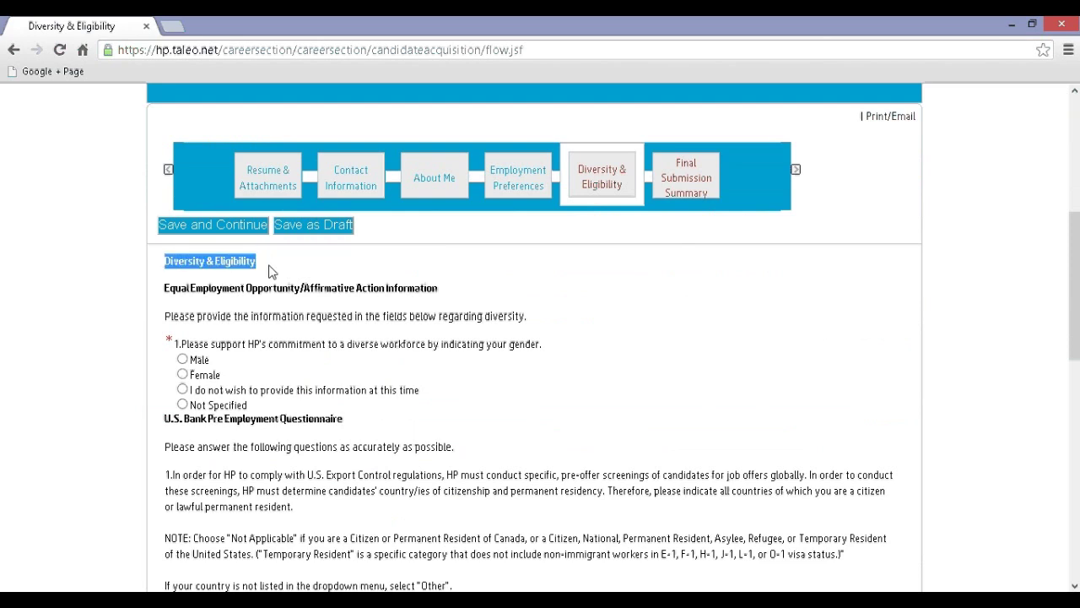
pyautogui.click(270, 272)
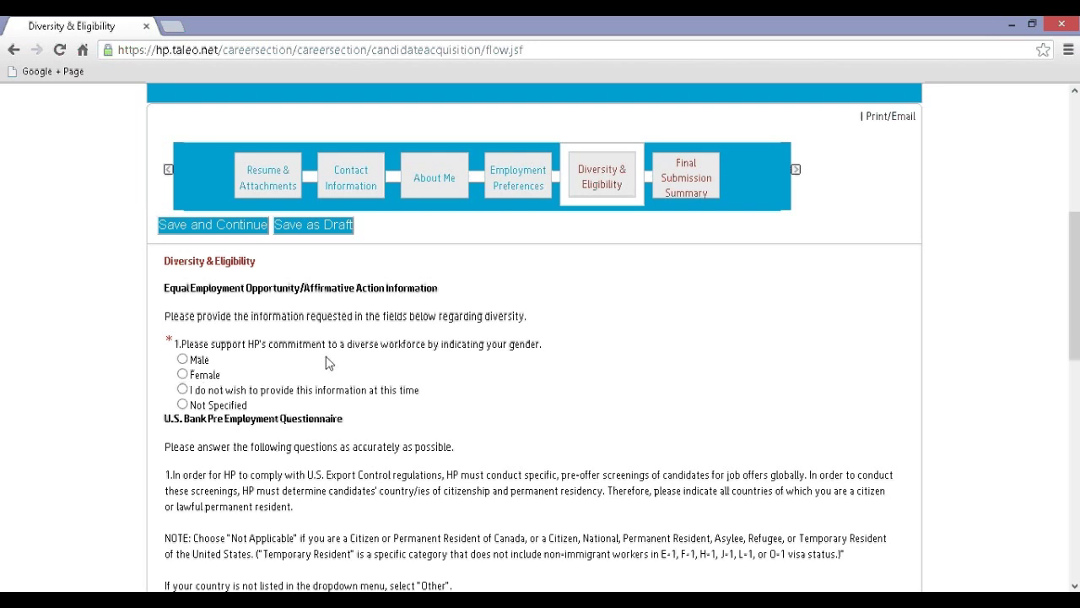
pyautogui.scroll(-2, 330, 362)
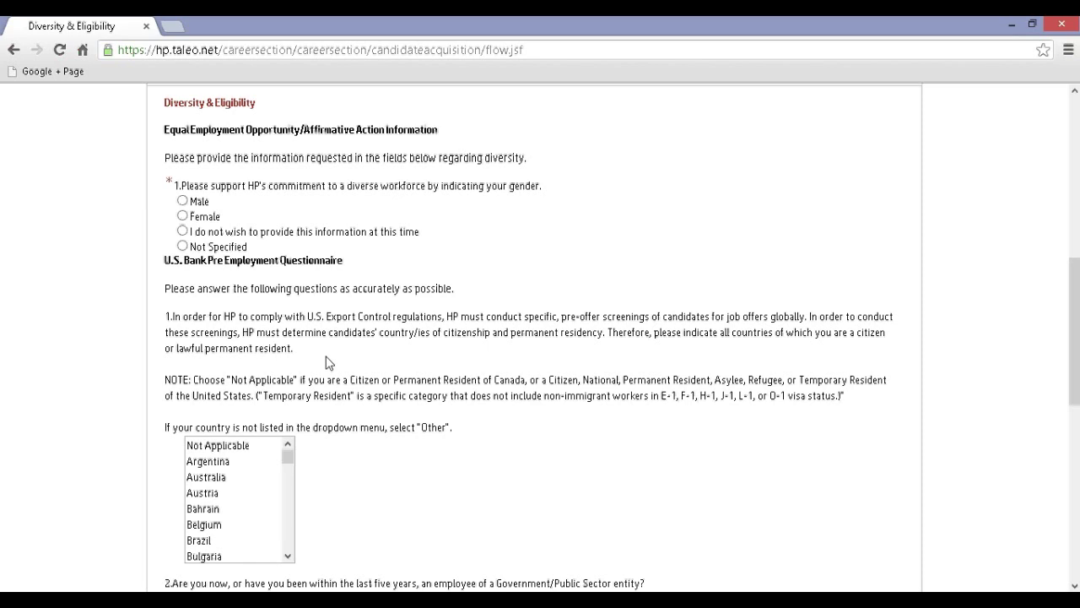
pyautogui.scroll(-1, 330, 362)
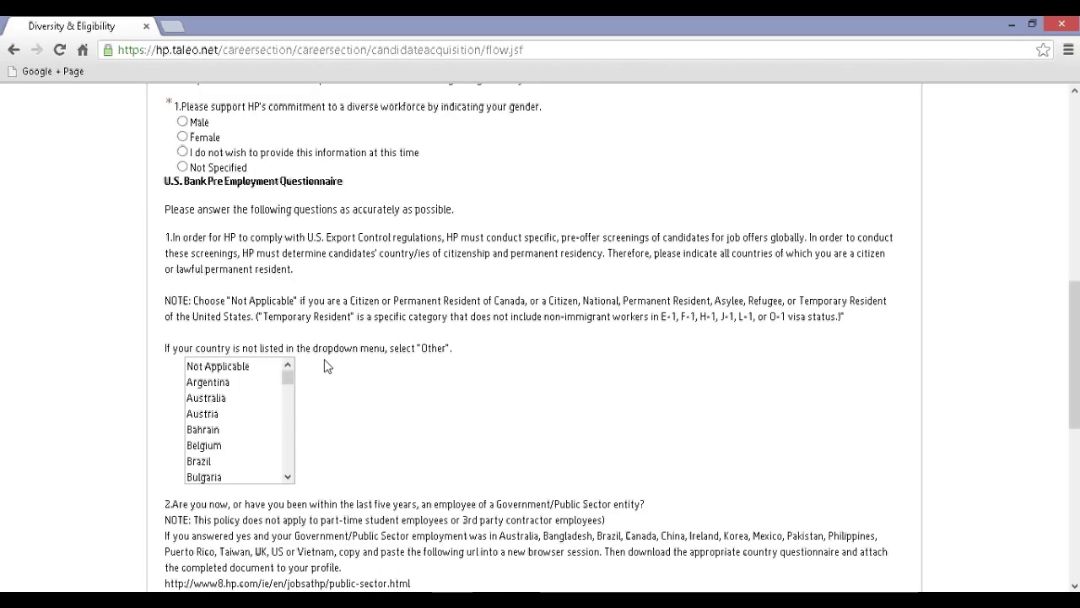
pyautogui.moveTo(287, 376); pyautogui.dragTo(287, 408)
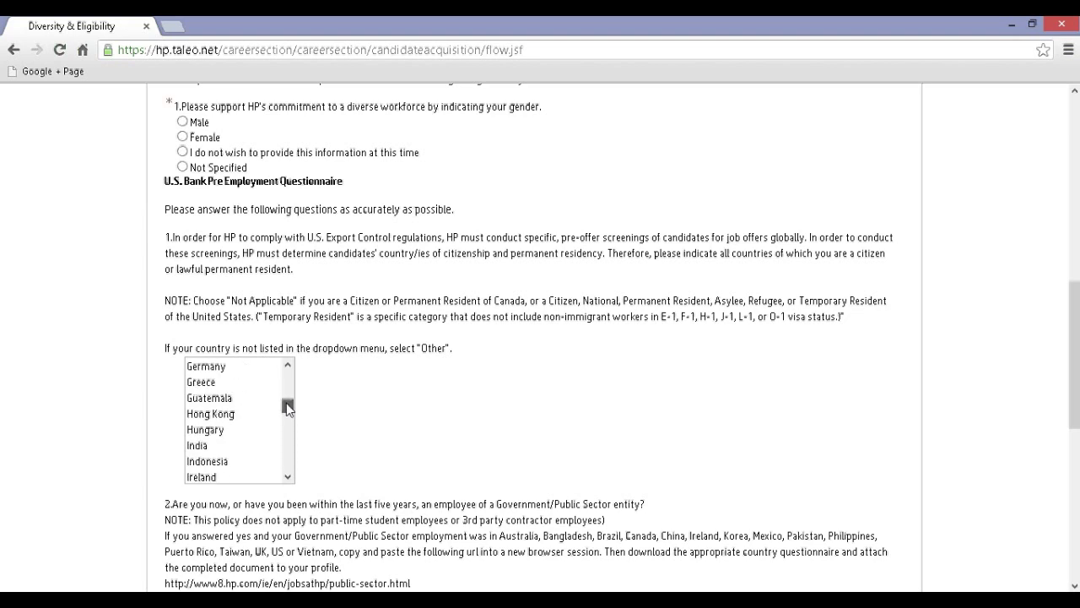
pyautogui.click(232, 443)
# Step: Answer No to the question about Government/Public Sector employment within the last five years
pyautogui.scroll(-2, 342, 423)
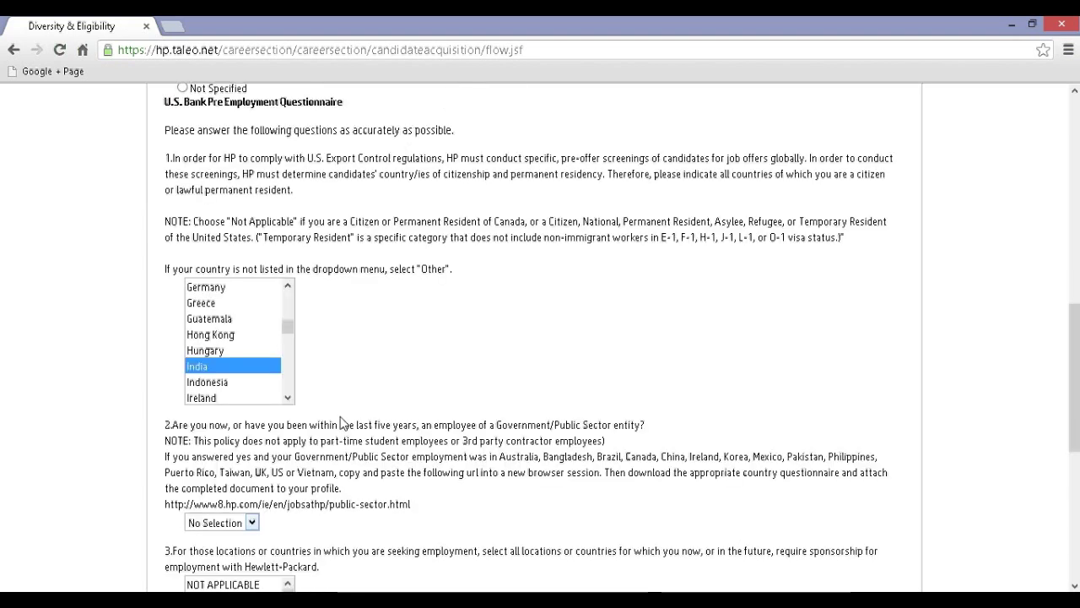
pyautogui.scroll(-1, 342, 423)
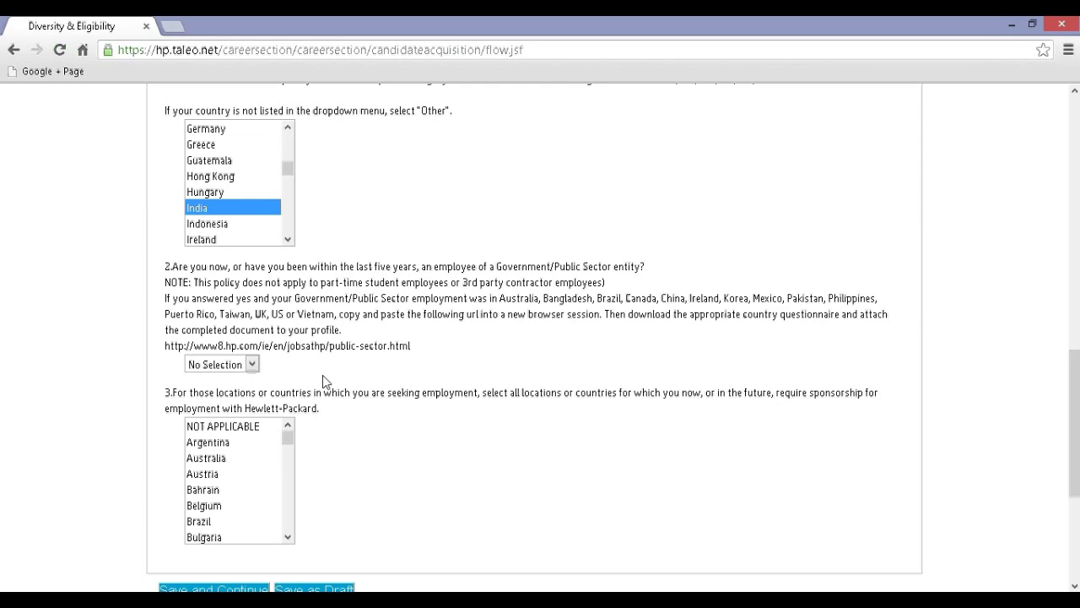
pyautogui.click(252, 366)
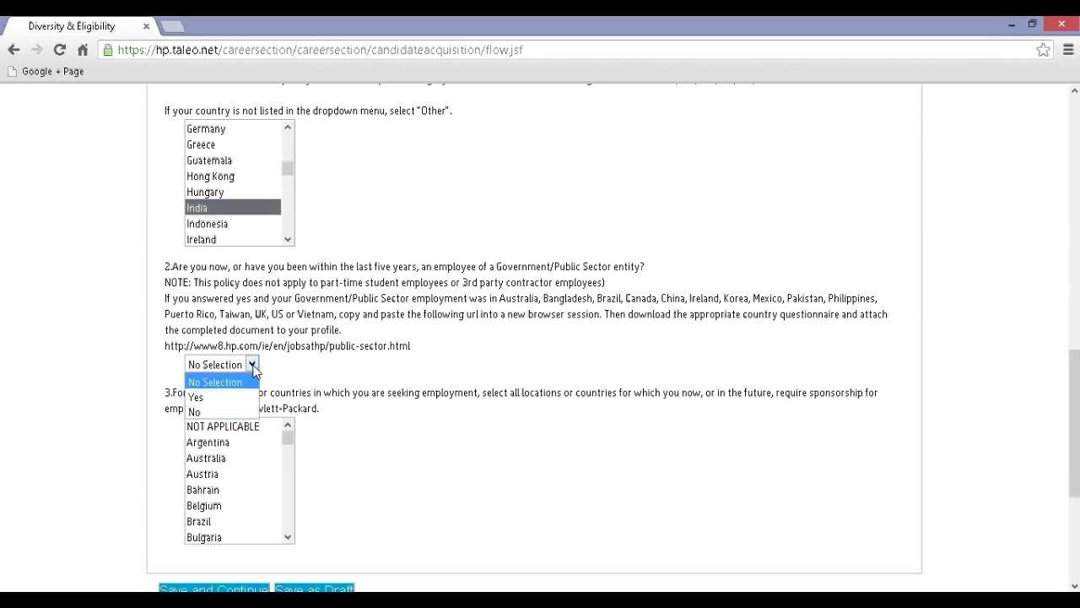
pyautogui.click(253, 369)
pyautogui.tripleClick(210, 291)
pyautogui.moveTo(209, 292); pyautogui.dragTo(365, 328)
pyautogui.click(366, 327)
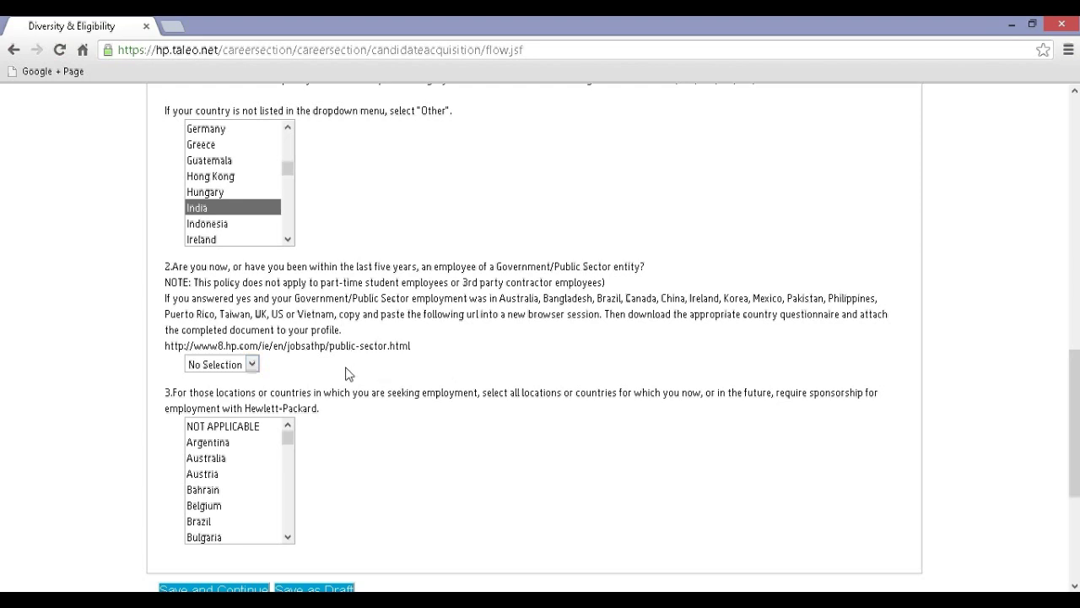
pyautogui.click(240, 369)
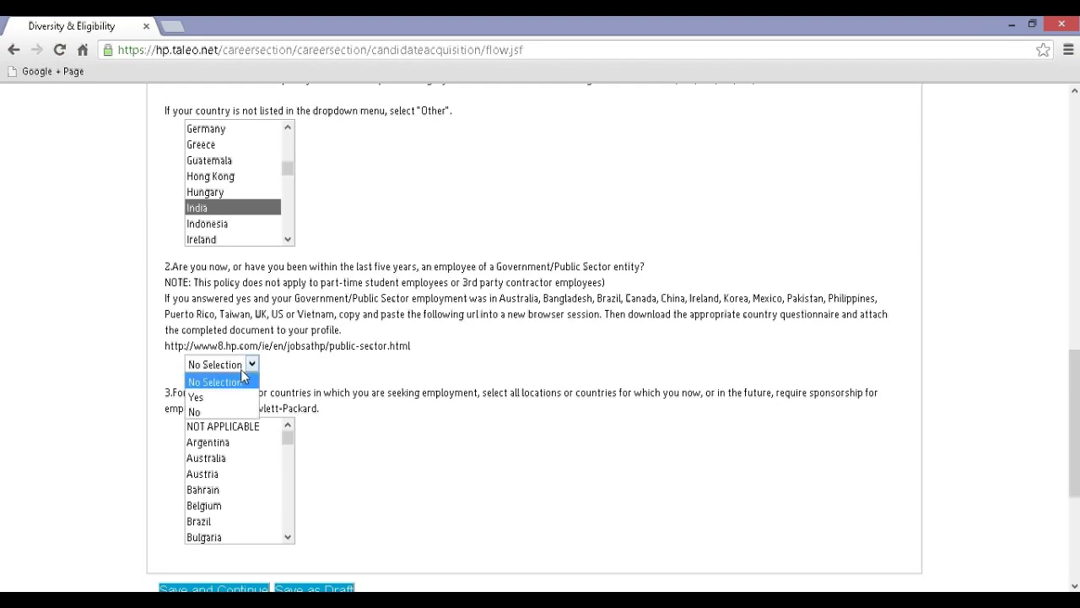
pyautogui.click(211, 413)
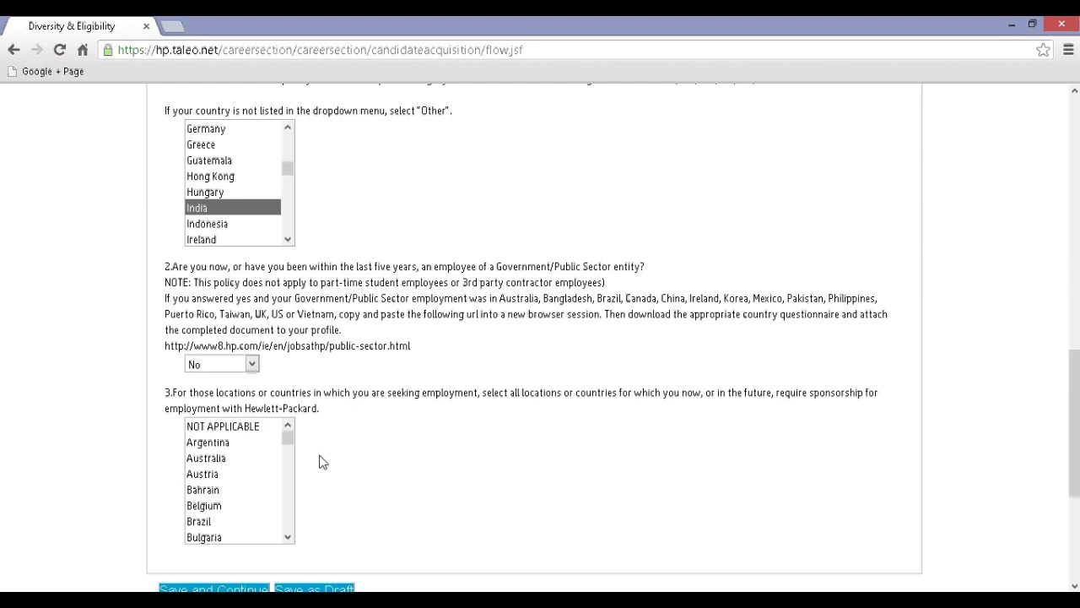
# Step: Select India as the country requiring employment sponsorship, and save and continue to the final submission summary
pyautogui.moveTo(287, 438); pyautogui.dragTo(291, 477)
pyautogui.click(242, 460)
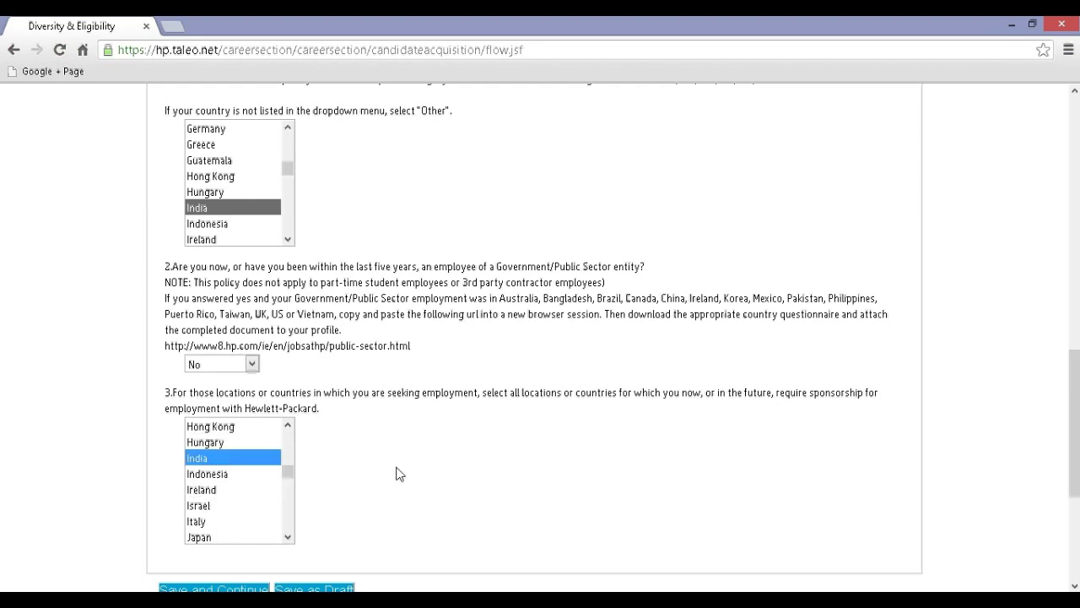
pyautogui.scroll(-1, 399, 473)
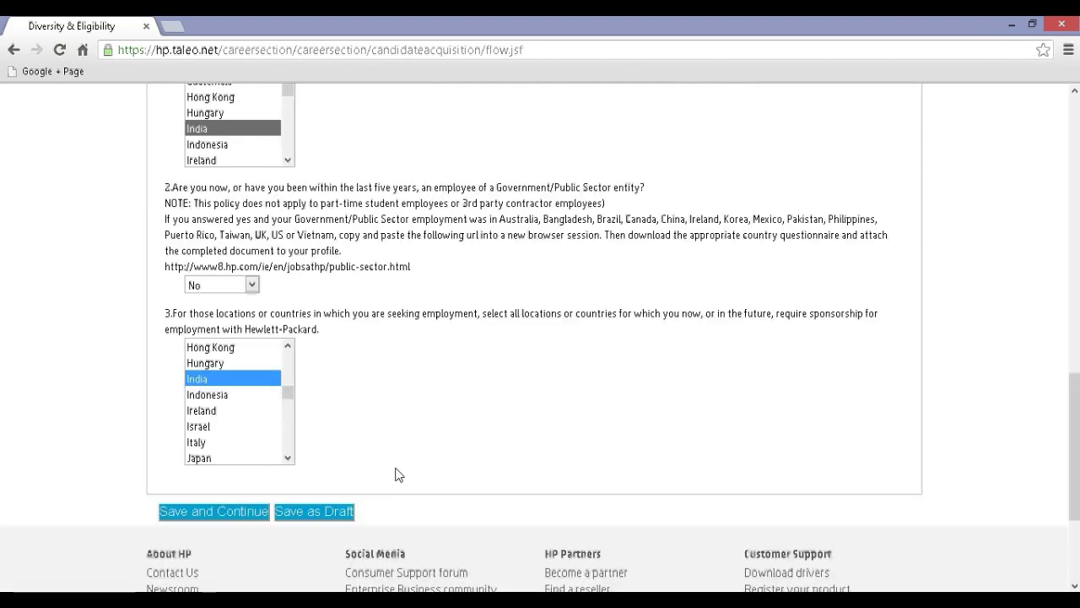
pyautogui.click(244, 512)
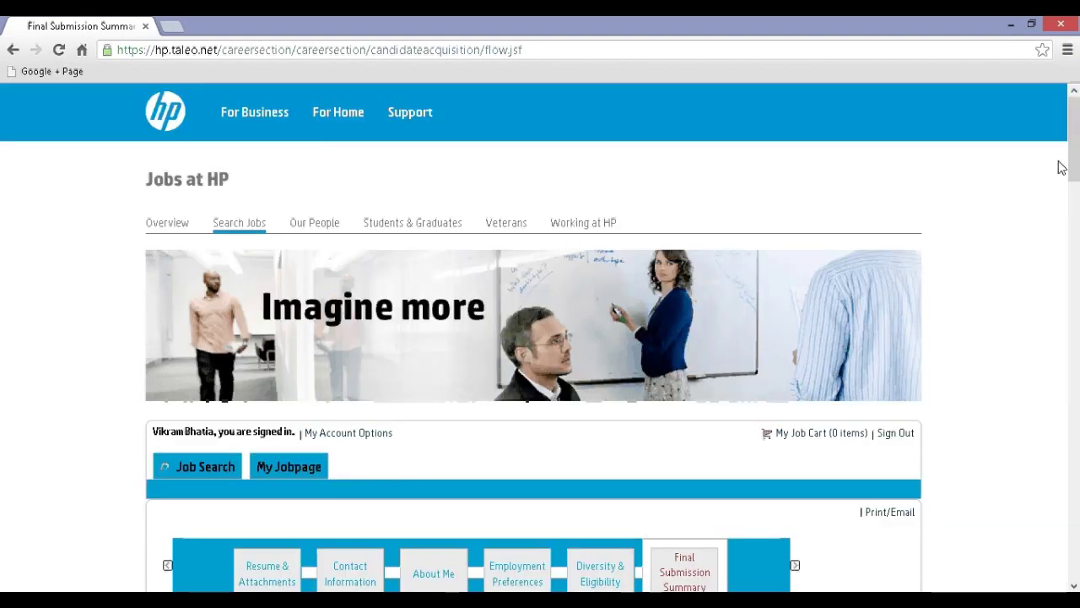
# Step: Review every section of the Final Submission Summary, from Resume & Attachments through Diversity & Eligibility
pyautogui.scroll(-3, 1032, 178)
pyautogui.scroll(-1, 1032, 198)
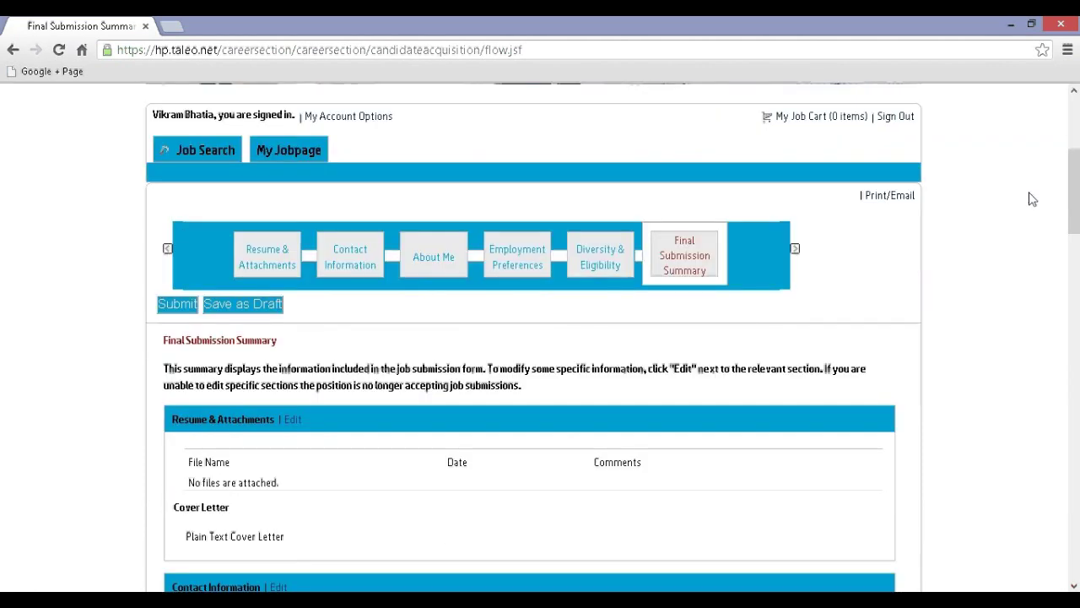
pyautogui.moveTo(164, 340); pyautogui.dragTo(286, 342)
pyautogui.click(288, 351)
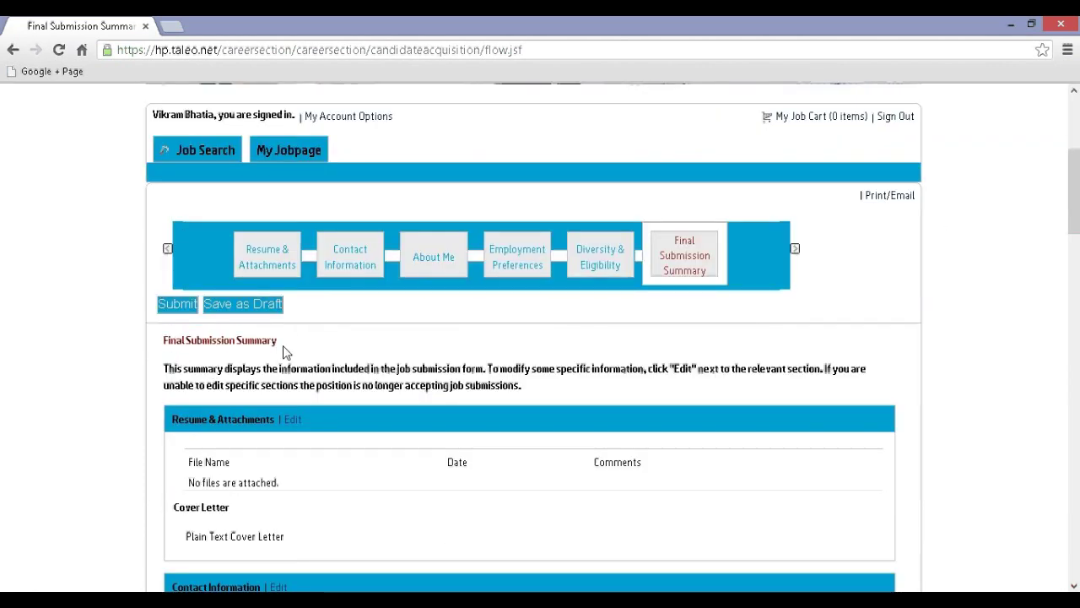
pyautogui.scroll(-2, 290, 354)
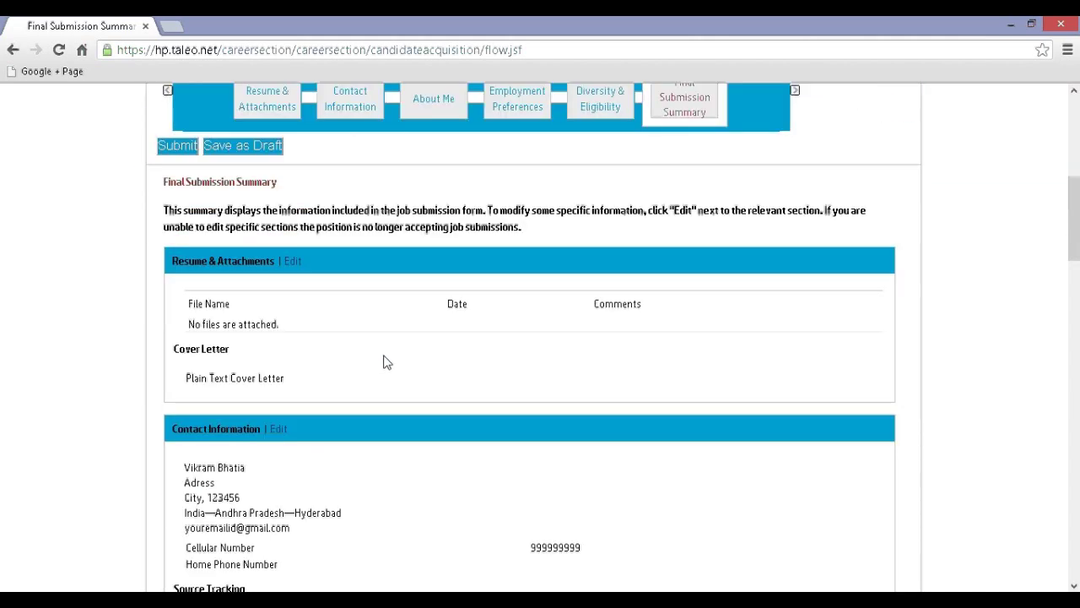
pyautogui.scroll(-1, 384, 361)
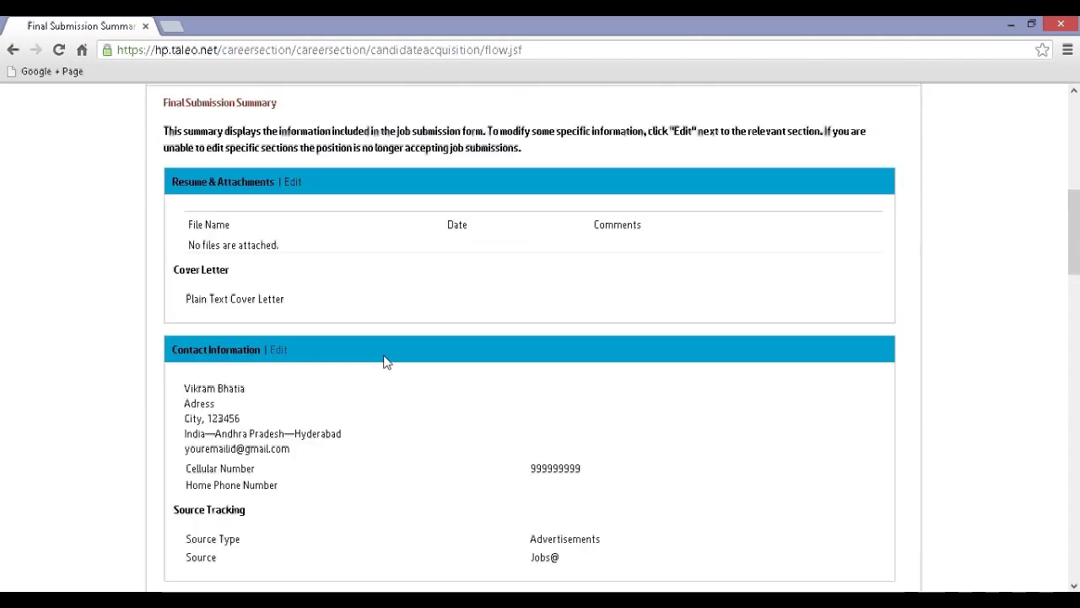
pyautogui.scroll(-1, 384, 361)
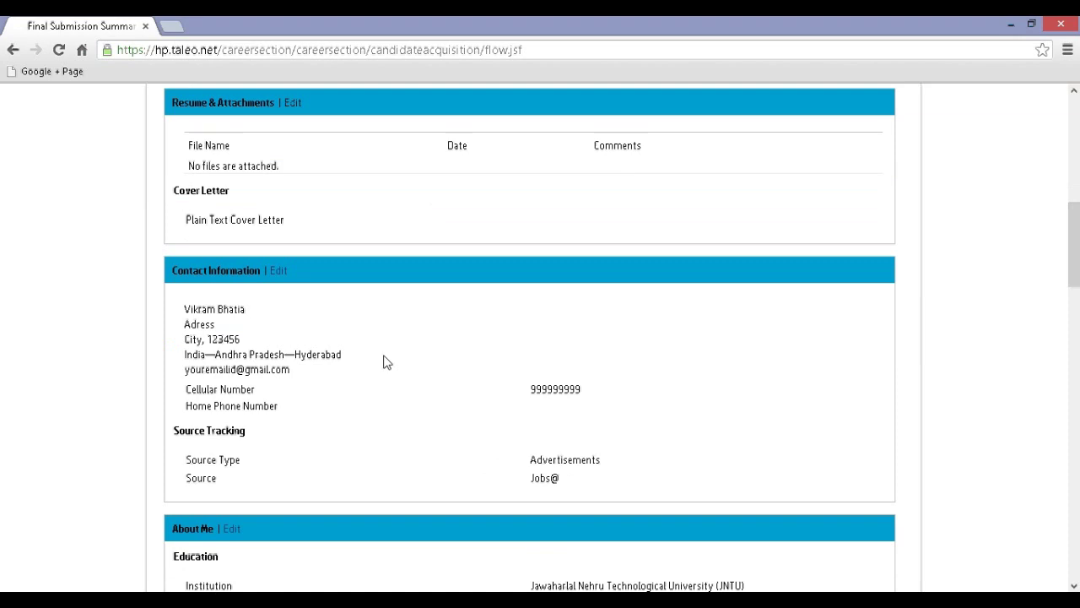
pyautogui.scroll(-1, 384, 362)
pyautogui.scroll(-1, 385, 361)
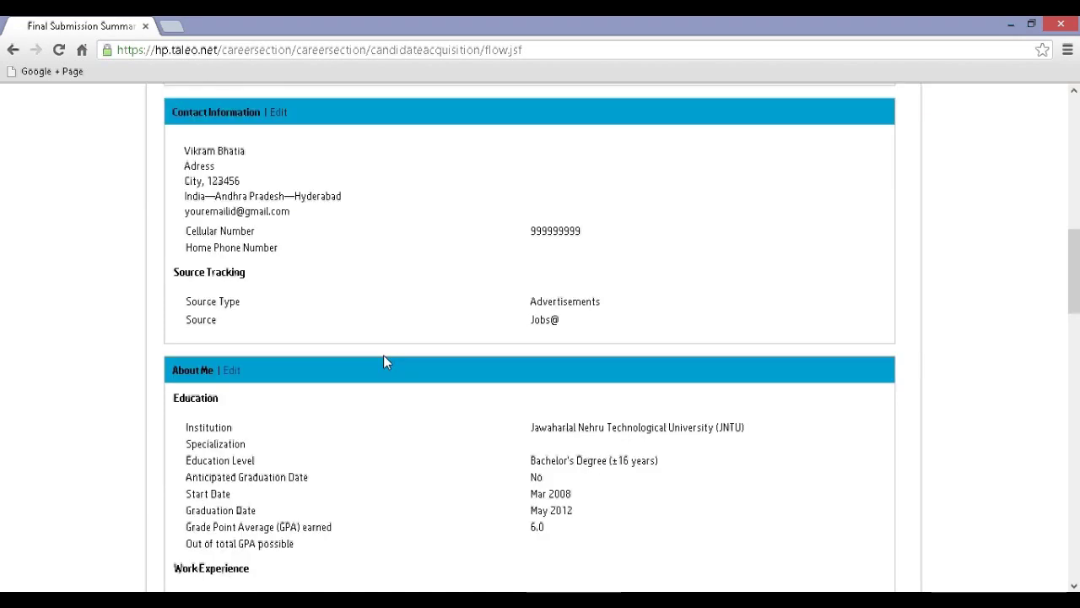
pyautogui.scroll(-1, 385, 361)
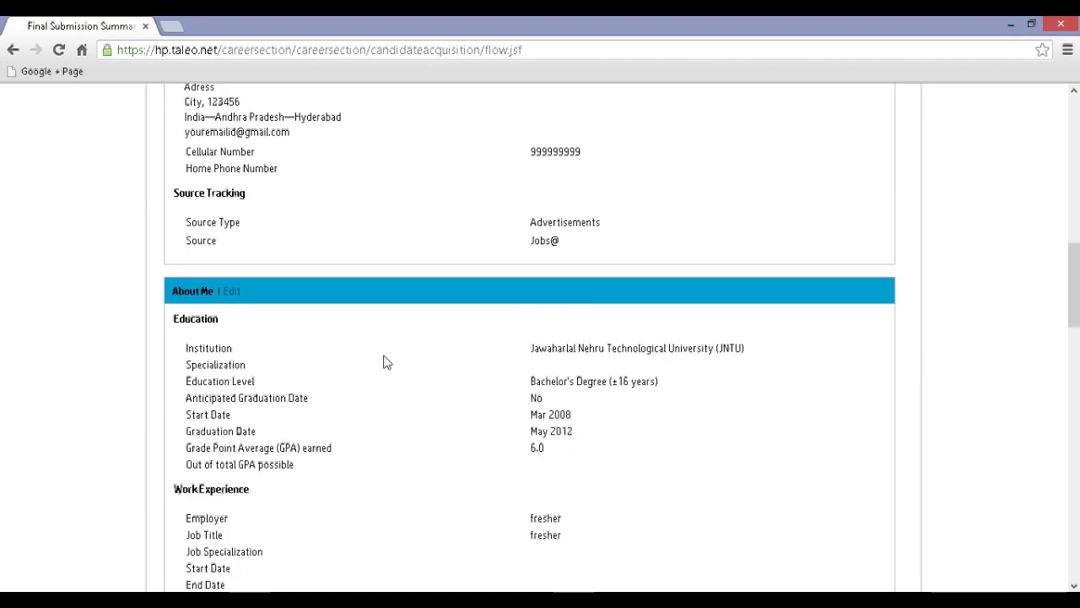
pyautogui.scroll(-1, 385, 361)
pyautogui.scroll(-1, 385, 361)
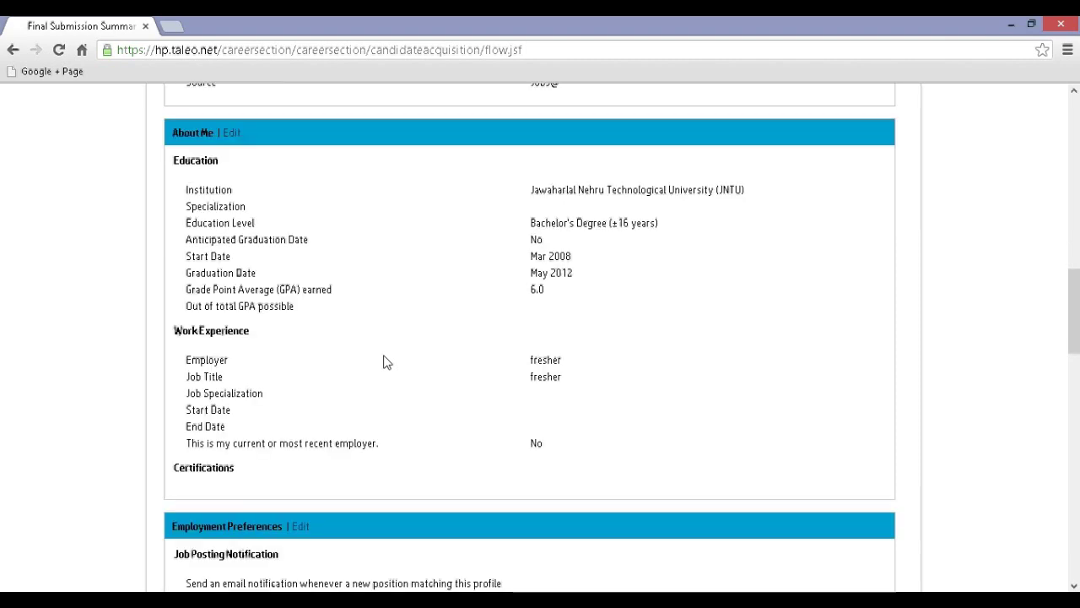
pyautogui.scroll(-1, 385, 361)
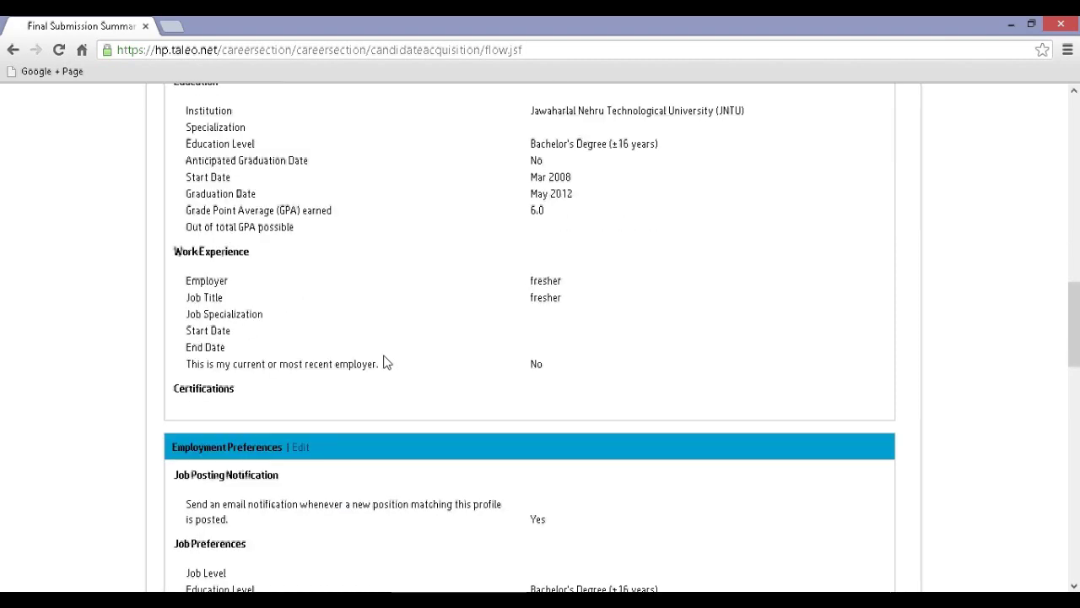
pyautogui.scroll(-1, 385, 361)
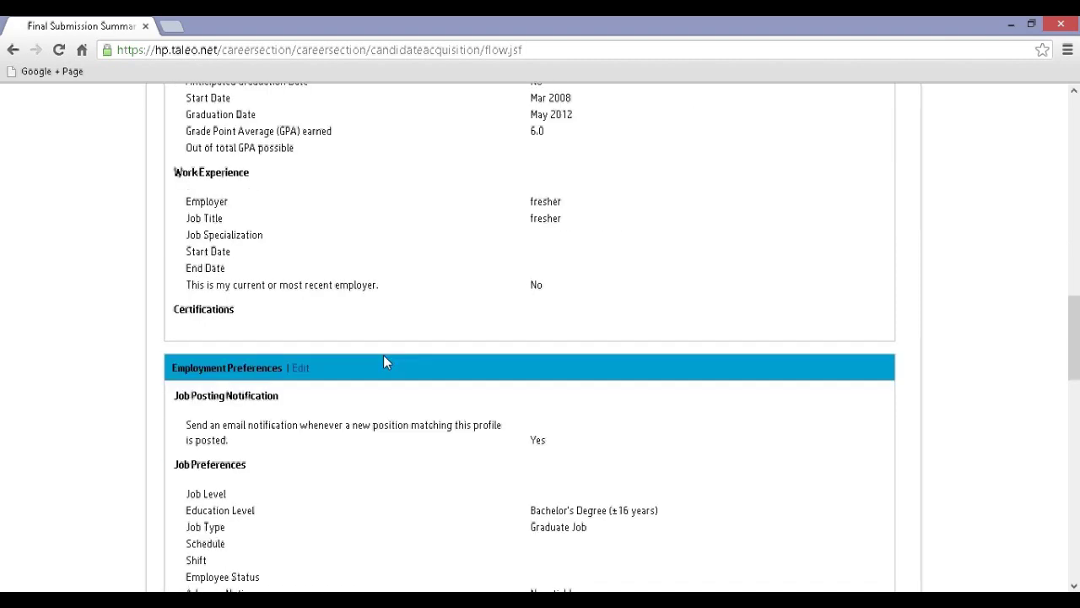
pyautogui.scroll(-1, 384, 357)
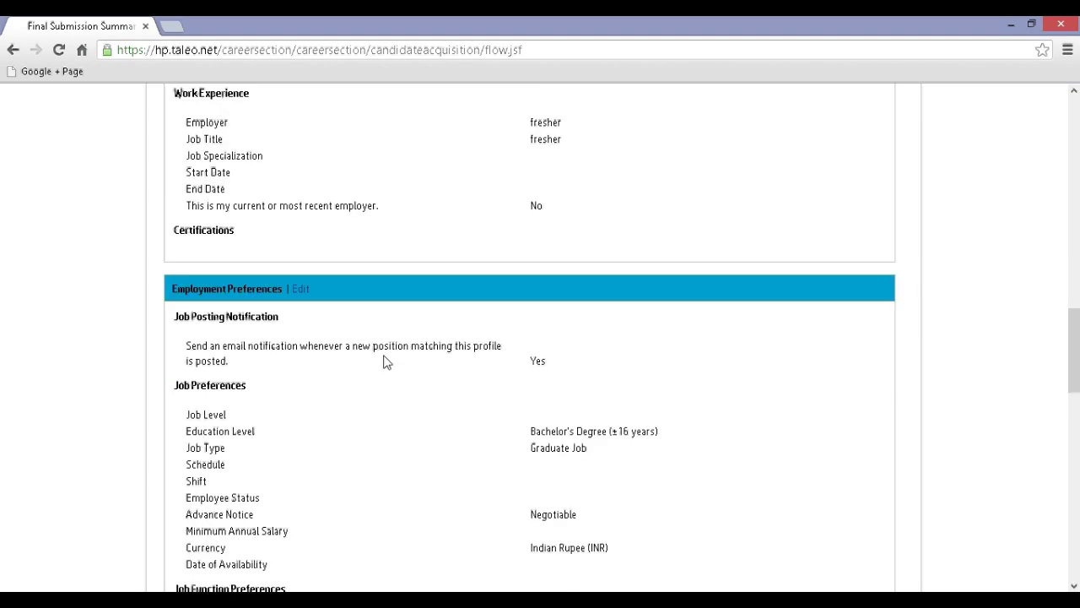
pyautogui.scroll(-1, 387, 362)
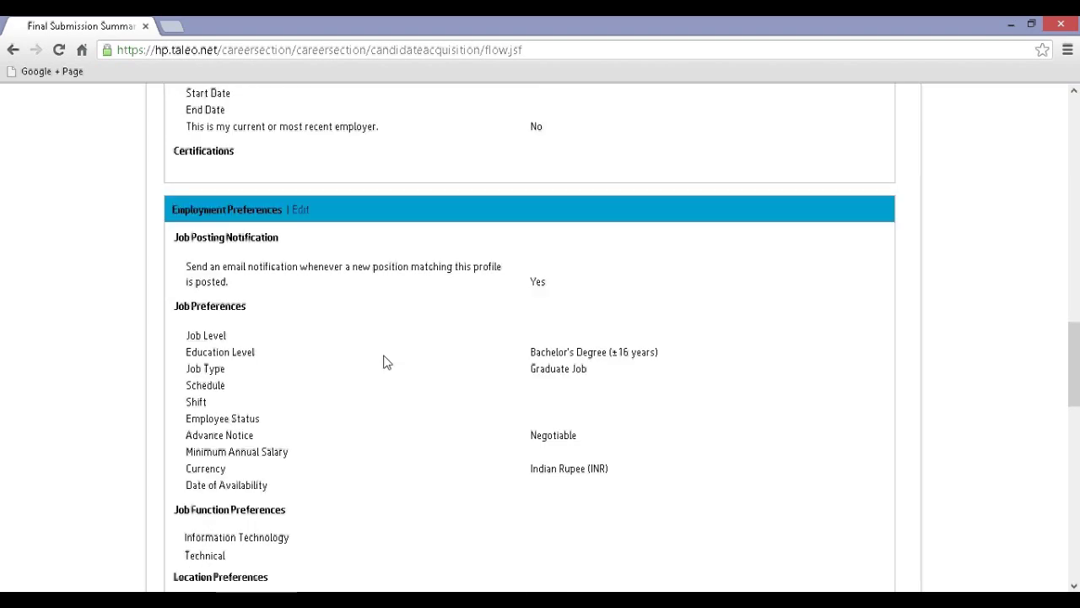
pyautogui.scroll(-1, 387, 361)
pyautogui.scroll(-1, 386, 361)
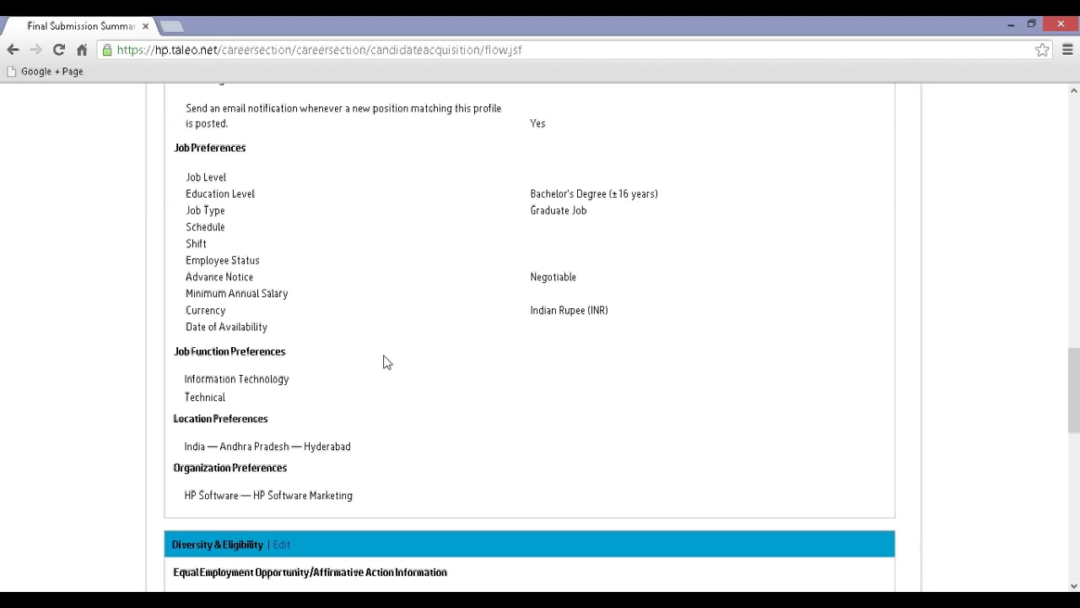
pyautogui.scroll(-1, 386, 361)
pyautogui.scroll(-1, 387, 362)
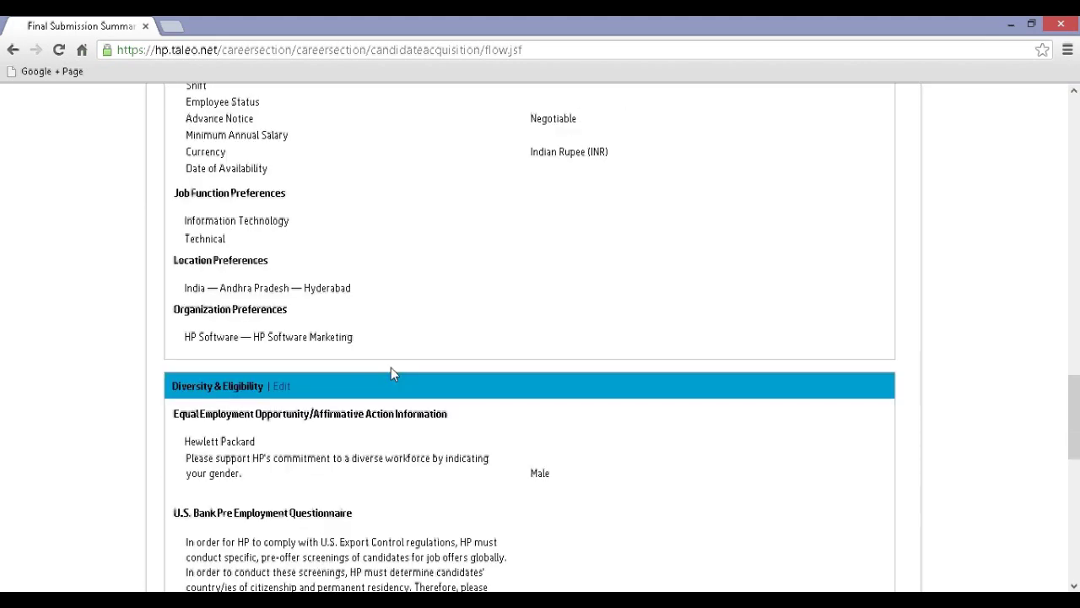
pyautogui.scroll(-1, 391, 374)
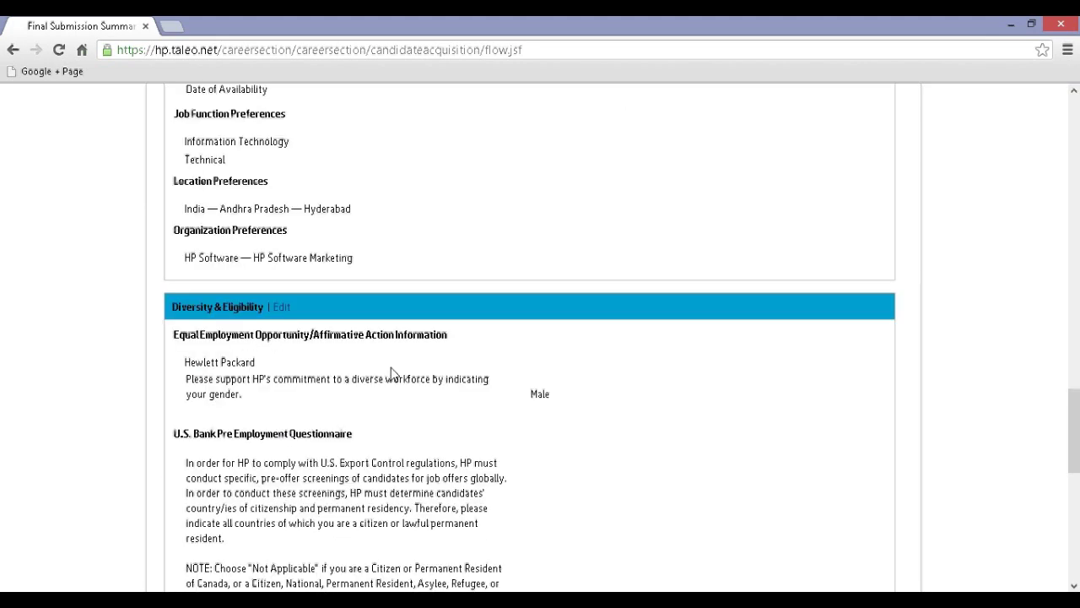
pyautogui.scroll(-1, 391, 374)
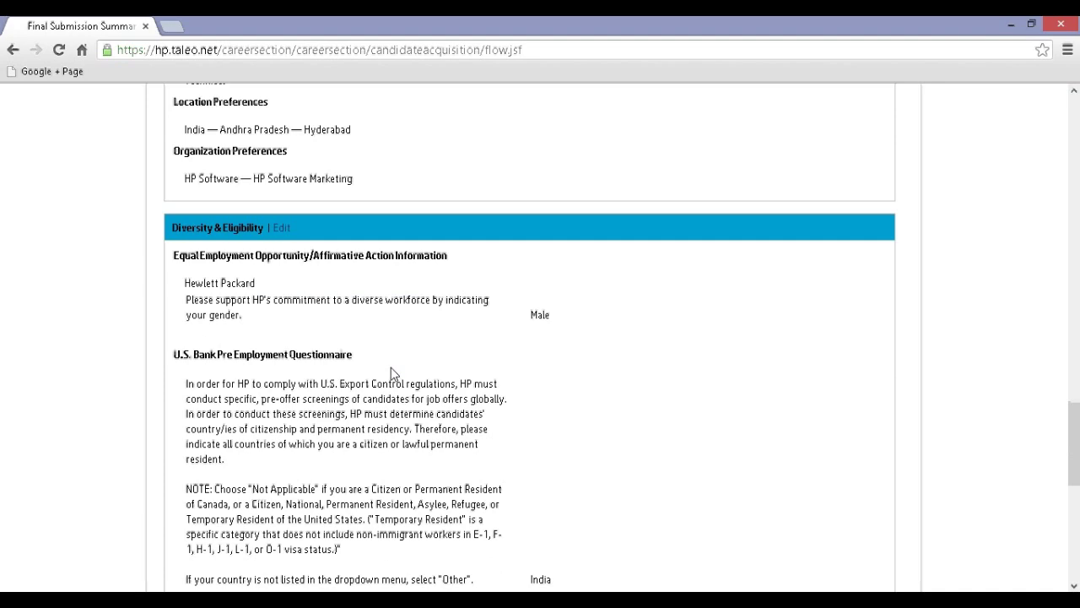
pyautogui.scroll(-1, 391, 374)
pyautogui.scroll(-1, 391, 374)
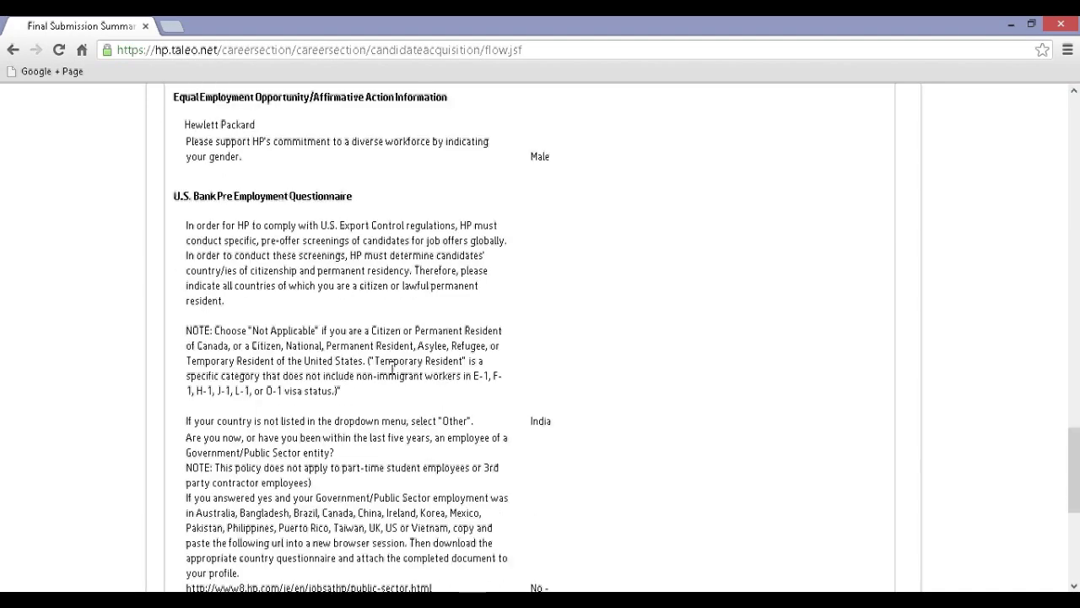
pyautogui.scroll(-2, 391, 373)
pyautogui.scroll(-1, 391, 374)
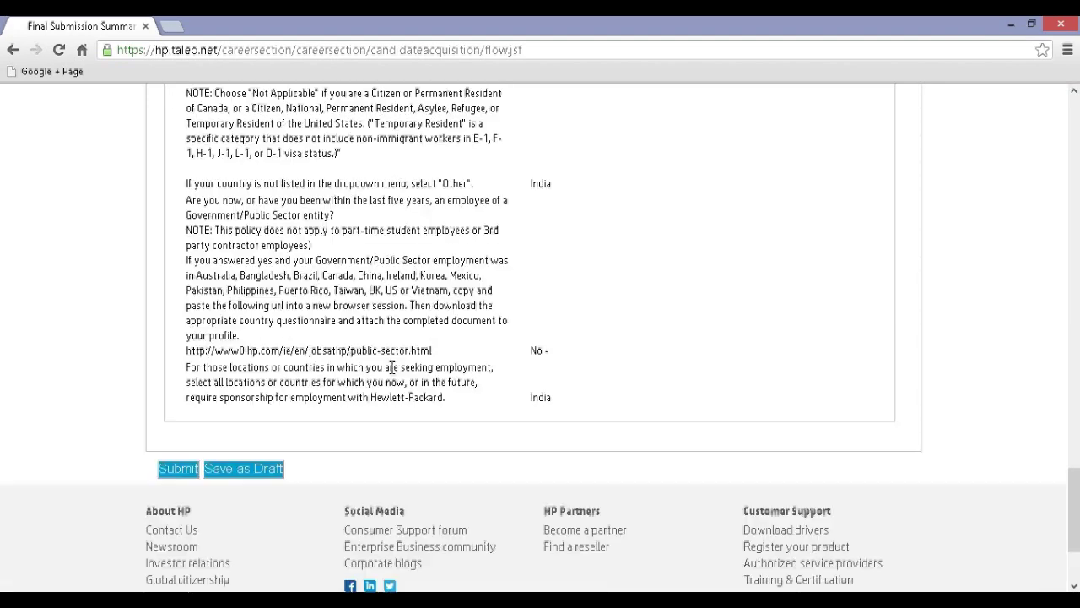